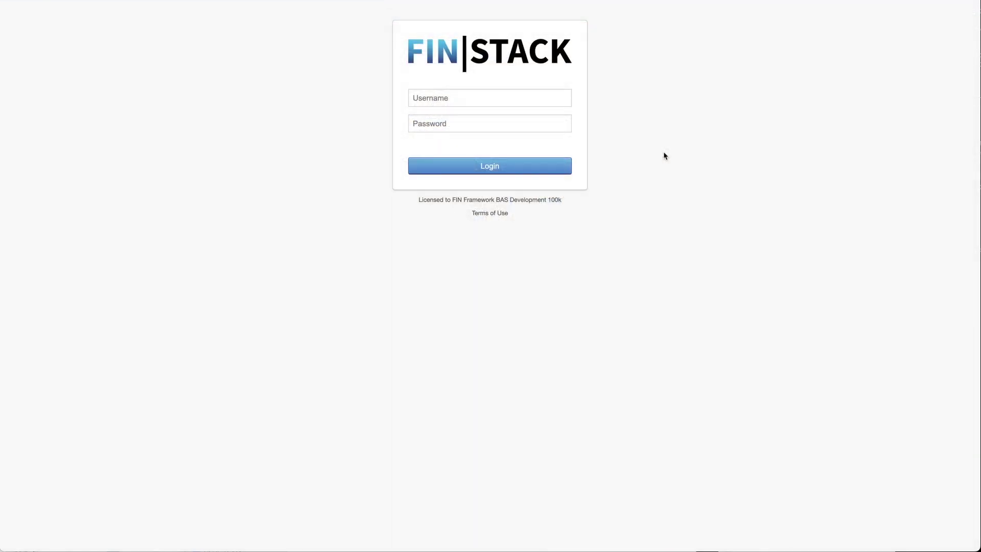
Sign in to the FIN Stack host with the user's username and password
{"action": "left_click", "coordinate": [531, 99]}
{"action": "type", "text": "su"}
{"action": "key", "text": "Tab"}
{"action": "type", "text": "•••••••••"}
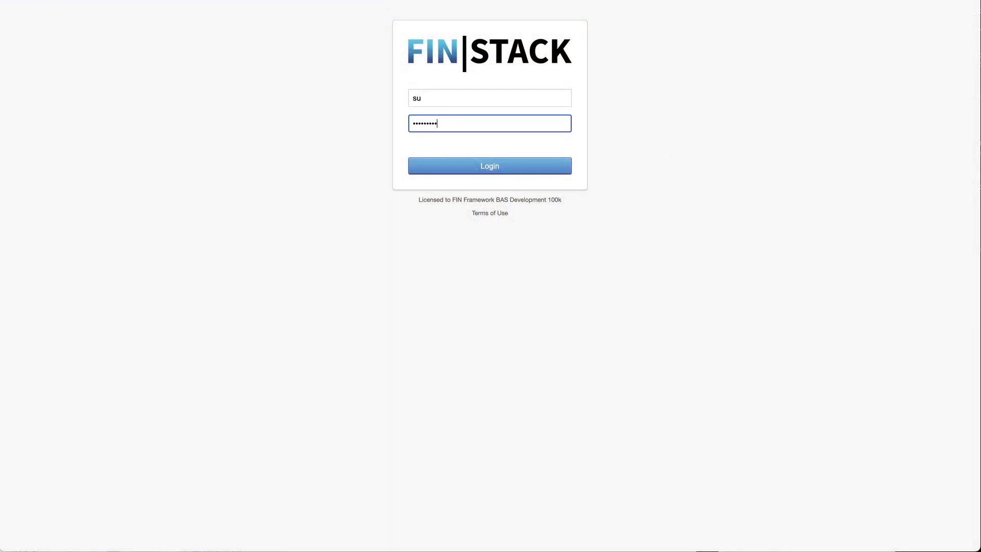
{"action": "left_click", "coordinate": [540, 166]}
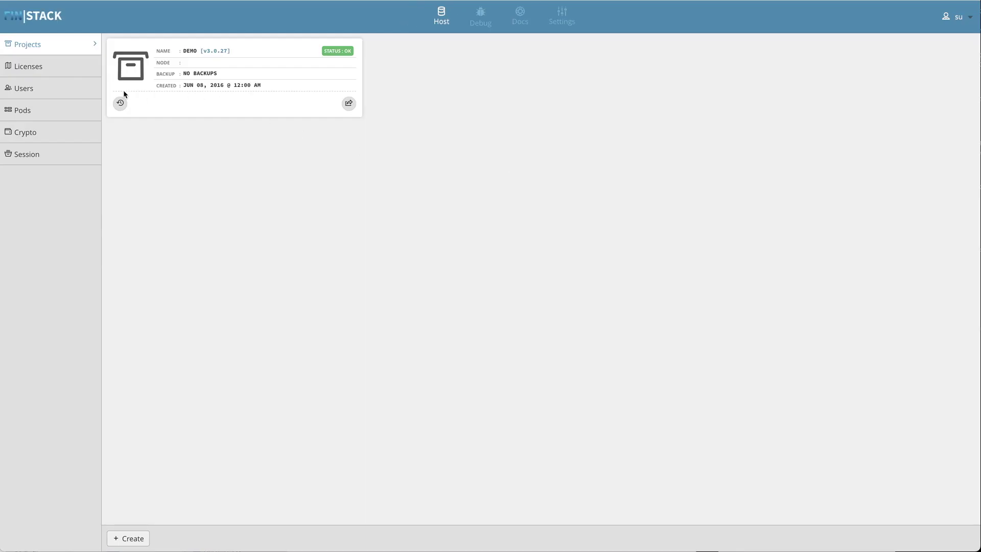
Review the host's Users and Licenses pages, then go to the Projects list
{"action": "left_click", "coordinate": [88, 91]}
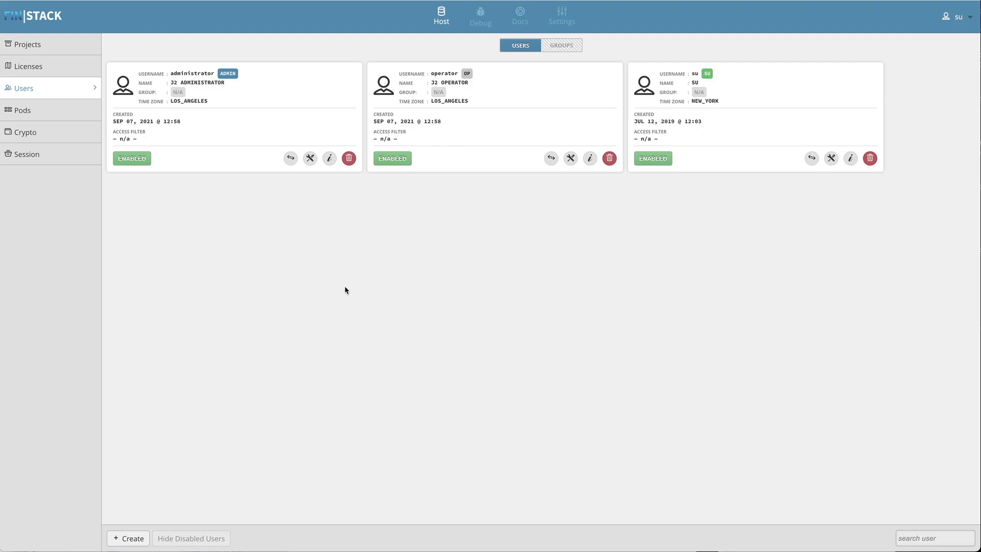
{"action": "left_click", "coordinate": [54, 67]}
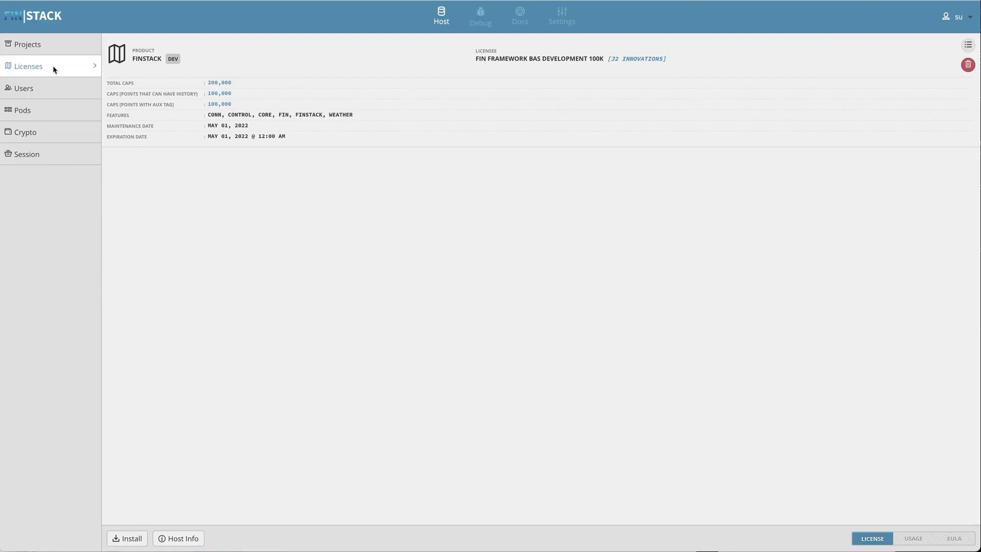
{"action": "left_click", "coordinate": [68, 47]}
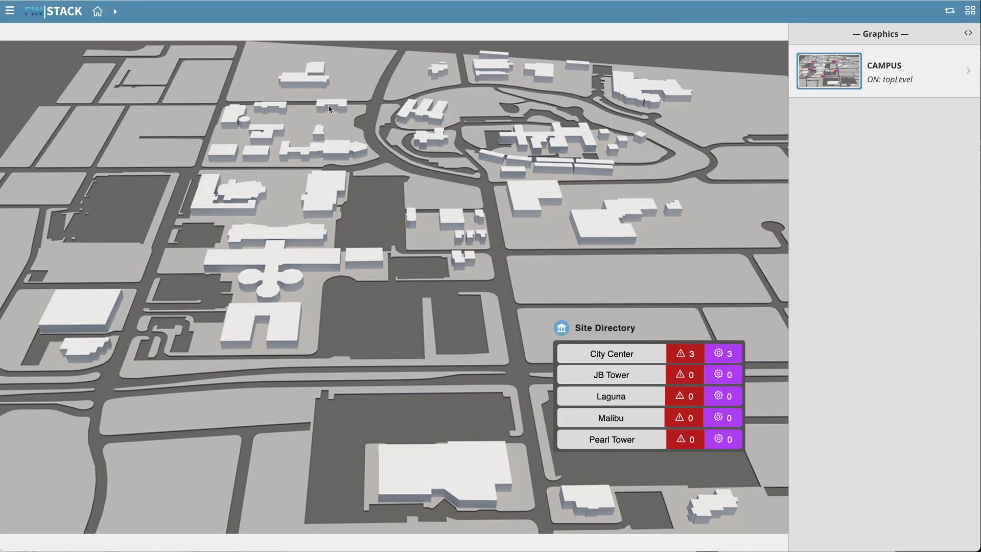
{"action": "left_click", "coordinate": [116, 12]}
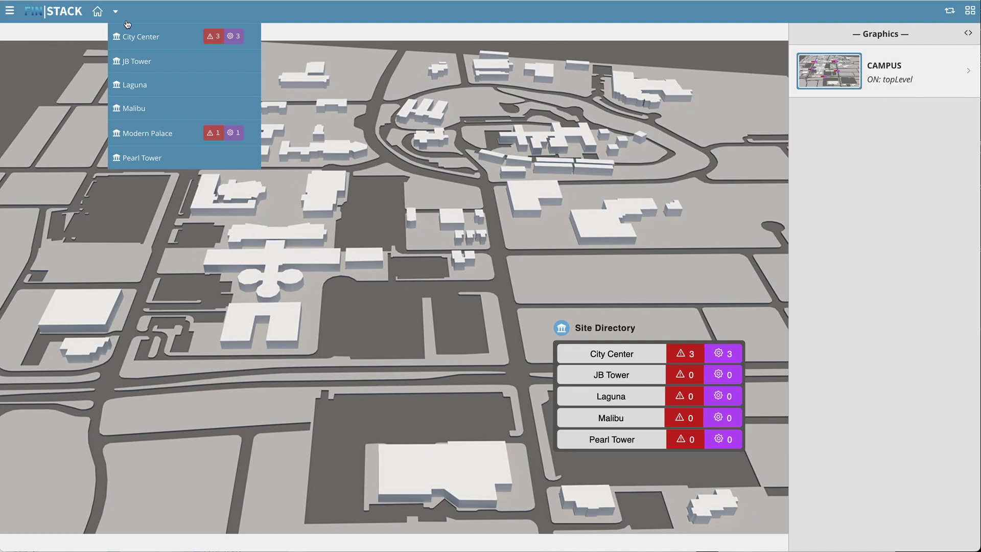
{"action": "left_click", "coordinate": [138, 35]}
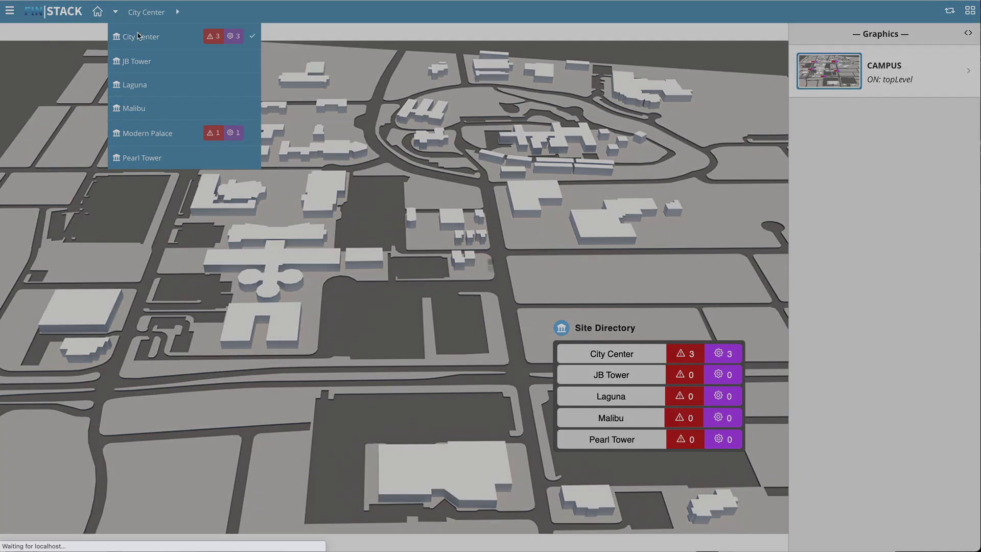
{"action": "left_click", "coordinate": [177, 12]}
{"action": "left_click", "coordinate": [219, 32]}
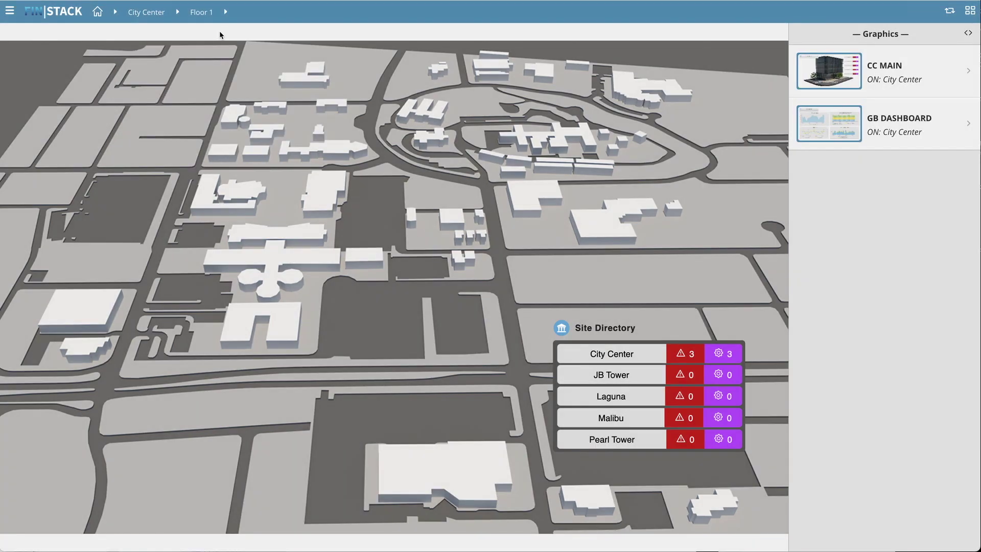
{"action": "left_click", "coordinate": [225, 12]}
{"action": "left_click", "coordinate": [255, 35]}
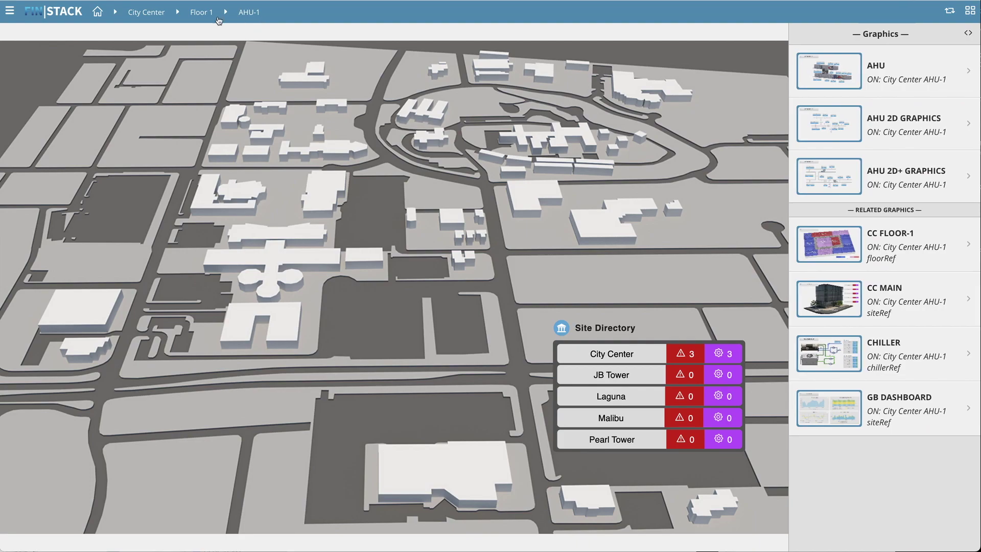
{"action": "left_click", "coordinate": [98, 11]}
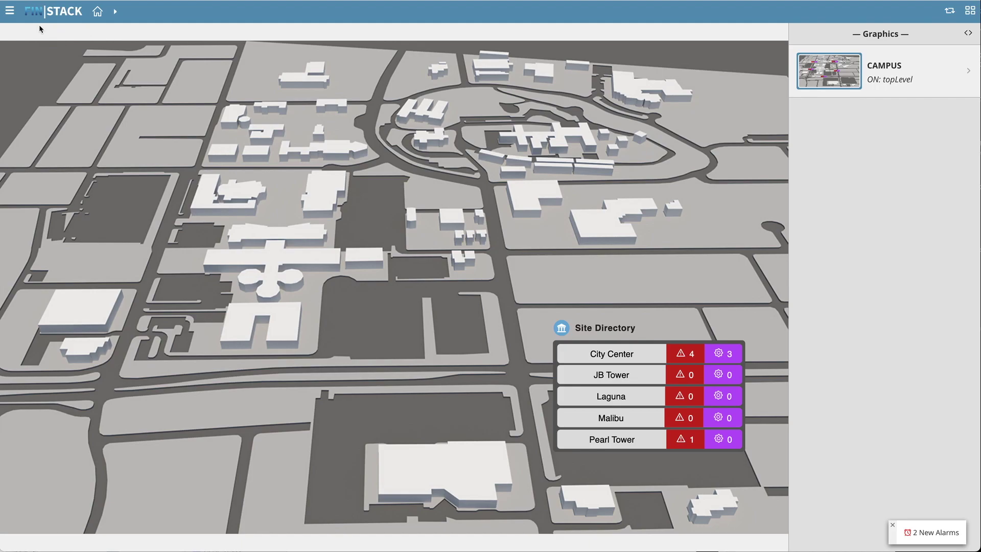
Show the hamburger app launcher with all apps, then close it again
{"action": "left_click", "coordinate": [11, 12]}
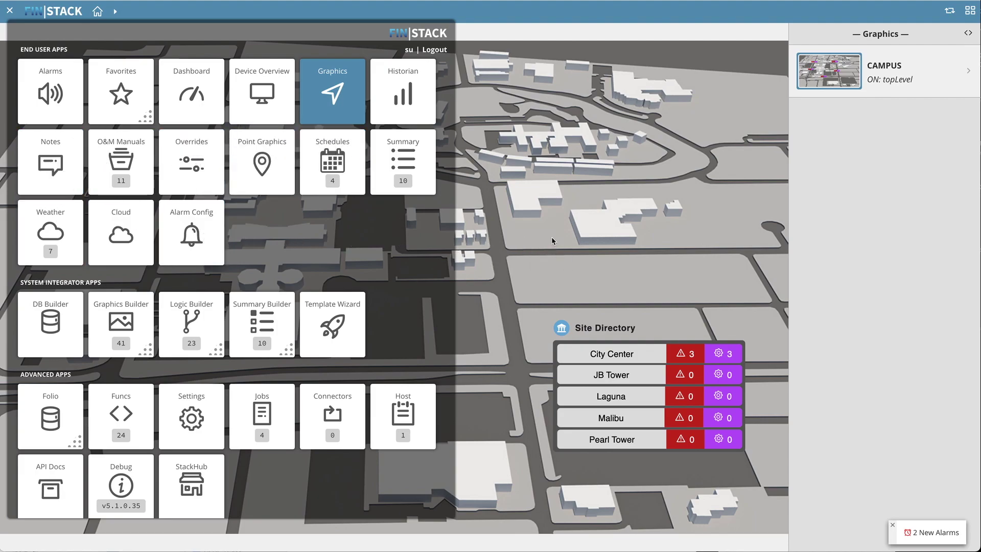
{"action": "left_click", "coordinate": [11, 11]}
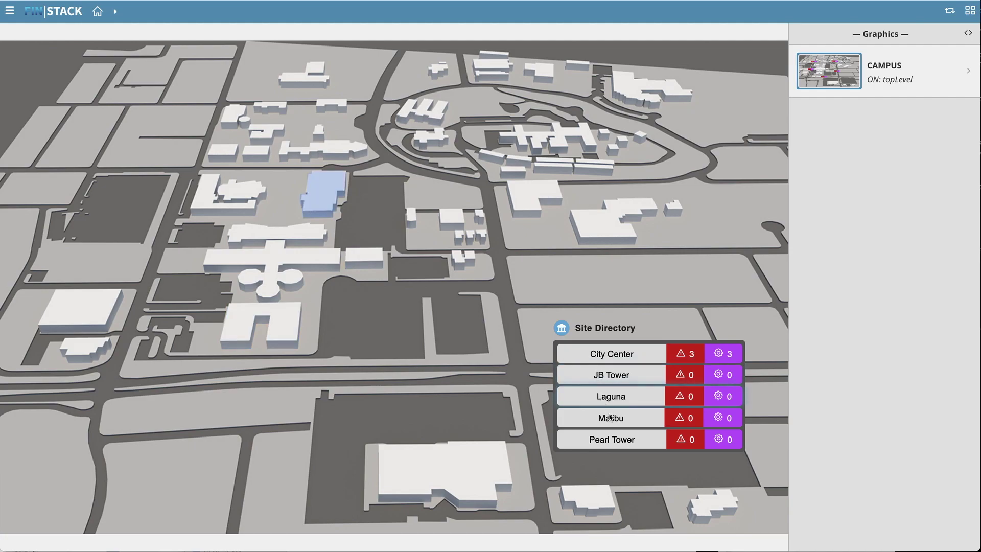
Drill from City Center's building graphic into the Floor 1 plan and show VAV-03's actions
{"action": "left_click", "coordinate": [613, 355]}
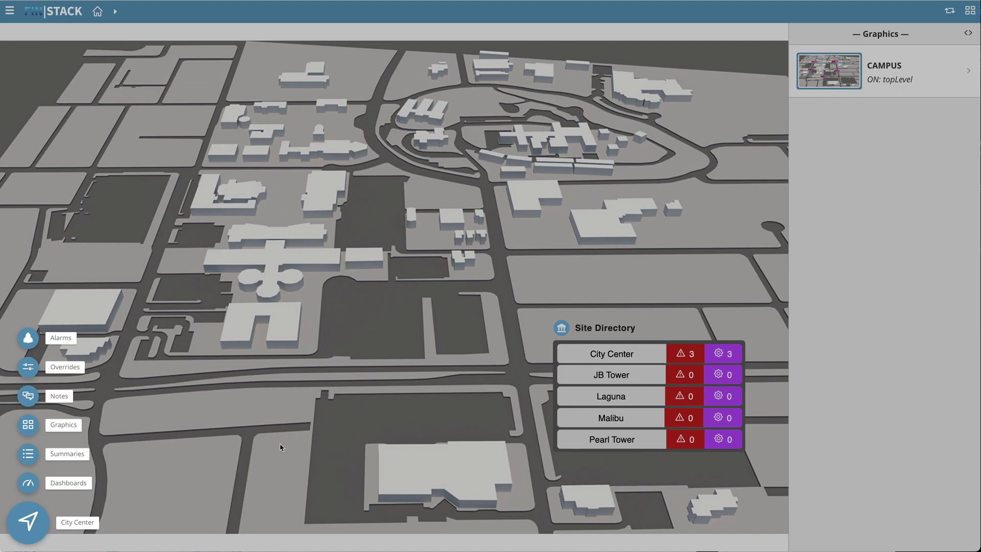
{"action": "left_click", "coordinate": [41, 518]}
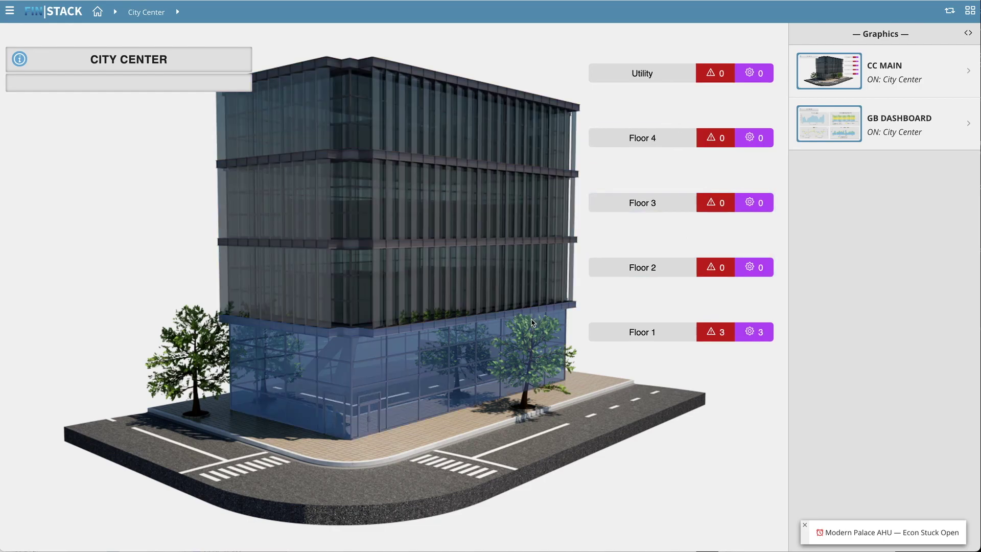
{"action": "left_click", "coordinate": [613, 331]}
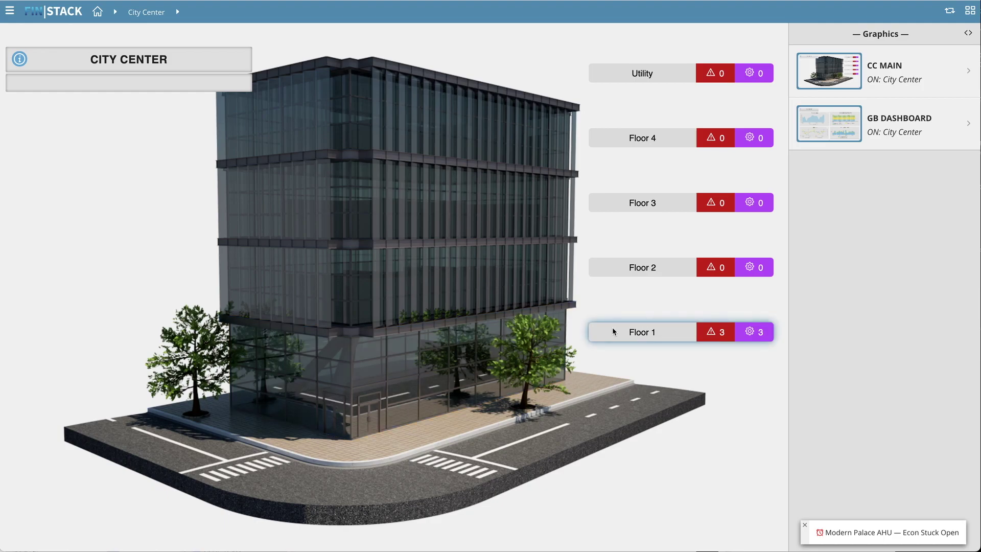
{"action": "left_click", "coordinate": [613, 329]}
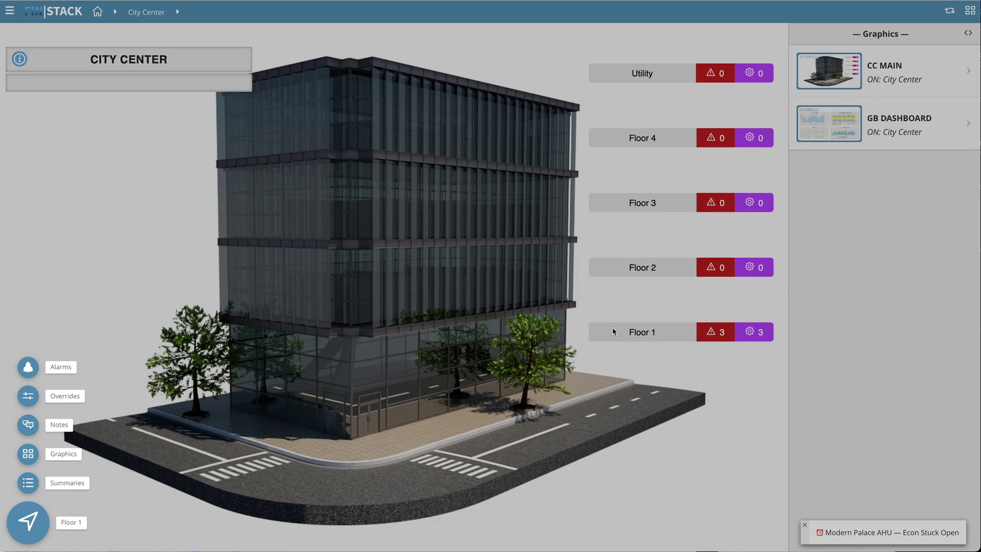
{"action": "left_click", "coordinate": [17, 520]}
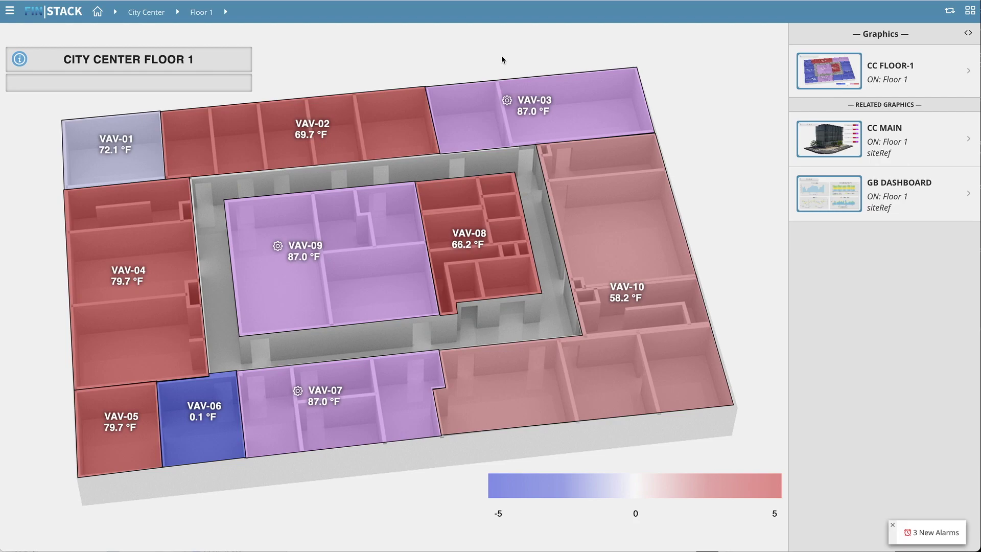
{"action": "left_click", "coordinate": [572, 127]}
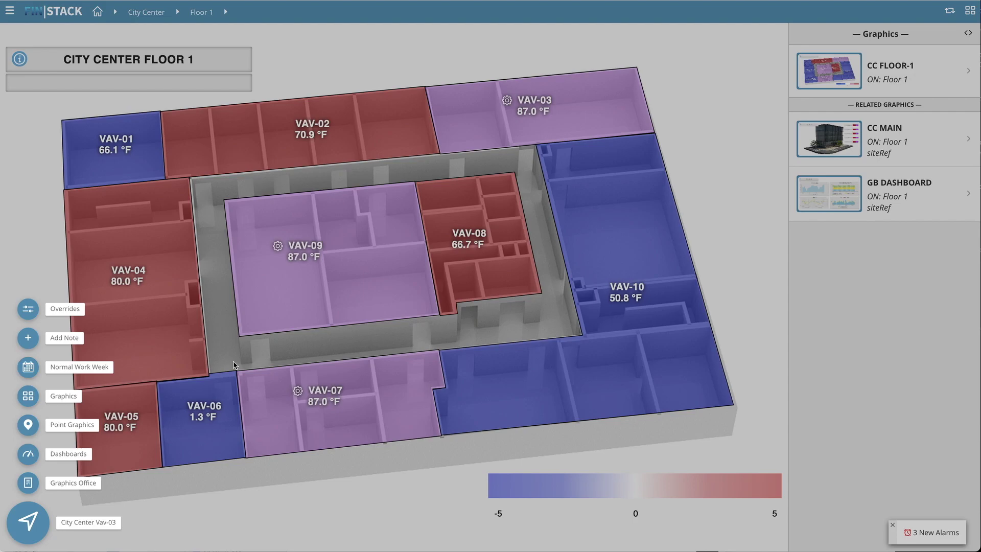
Navigate to the City Center Vav-03 equipment graphic and show its floating action menu
{"action": "left_click", "coordinate": [25, 530]}
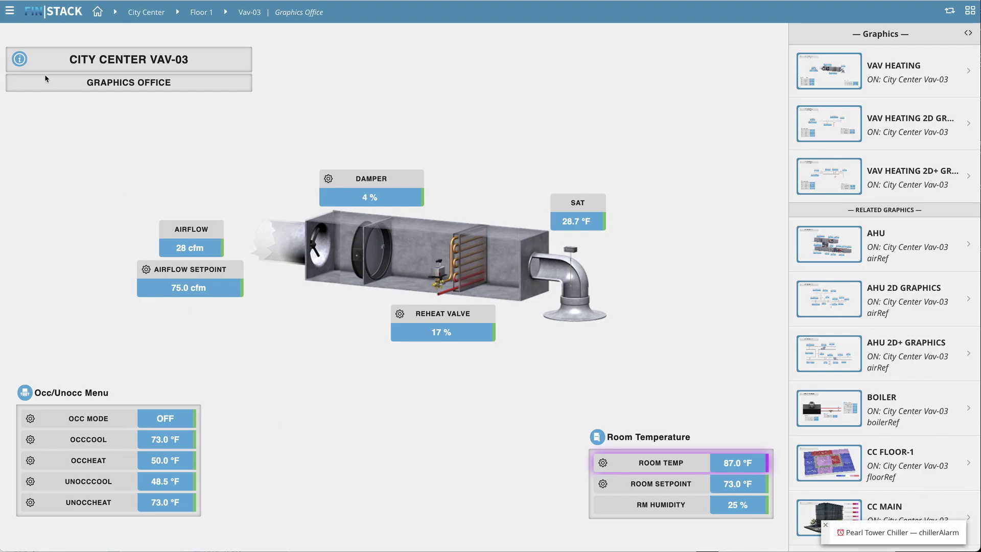
{"action": "left_click", "coordinate": [20, 60]}
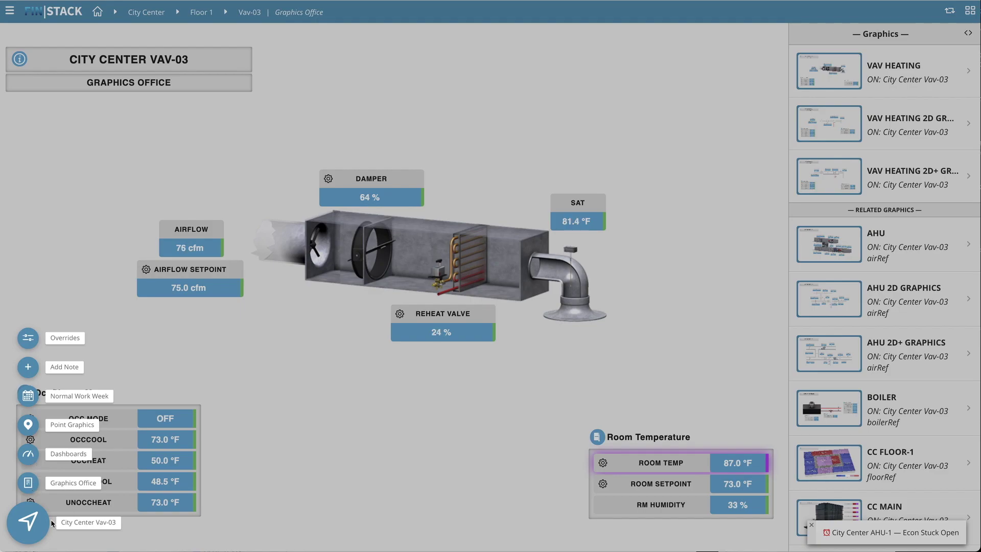
List VAV-03's points and inspect the ReHeat Valve trend chart and its download formats
{"action": "left_click", "coordinate": [32, 427]}
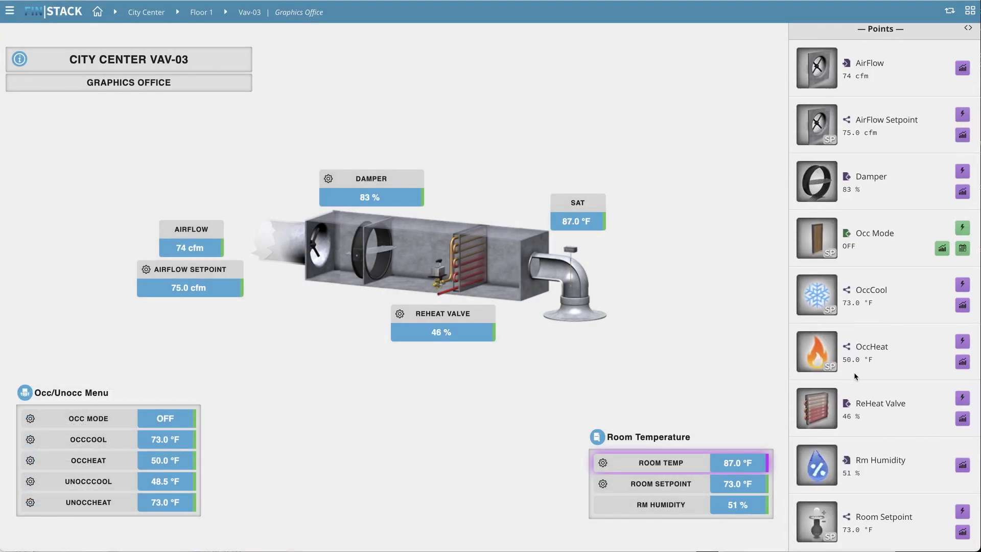
{"action": "scroll", "coordinate": [854, 374], "scroll_direction": "down", "scroll_amount": 5}
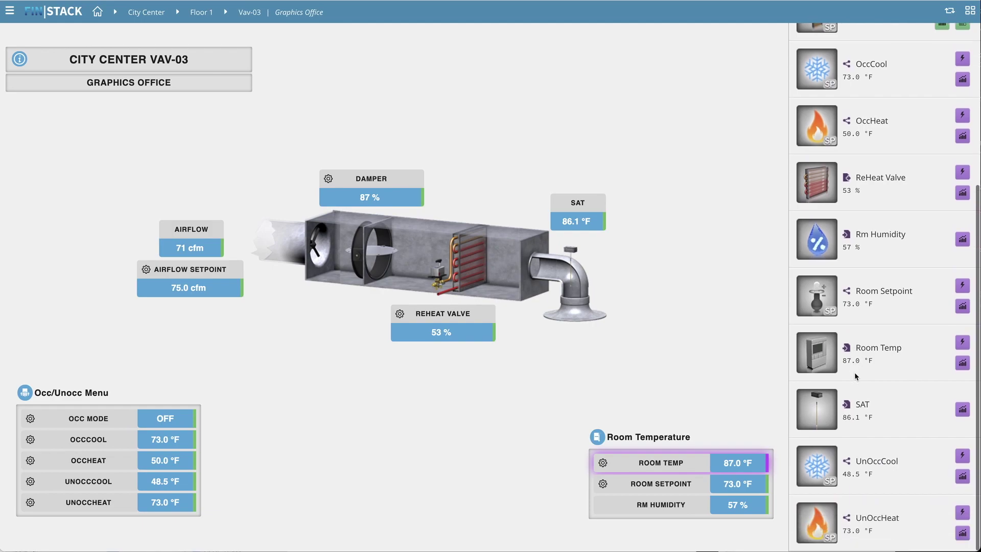
{"action": "scroll", "coordinate": [854, 372], "scroll_direction": "up", "scroll_amount": 5}
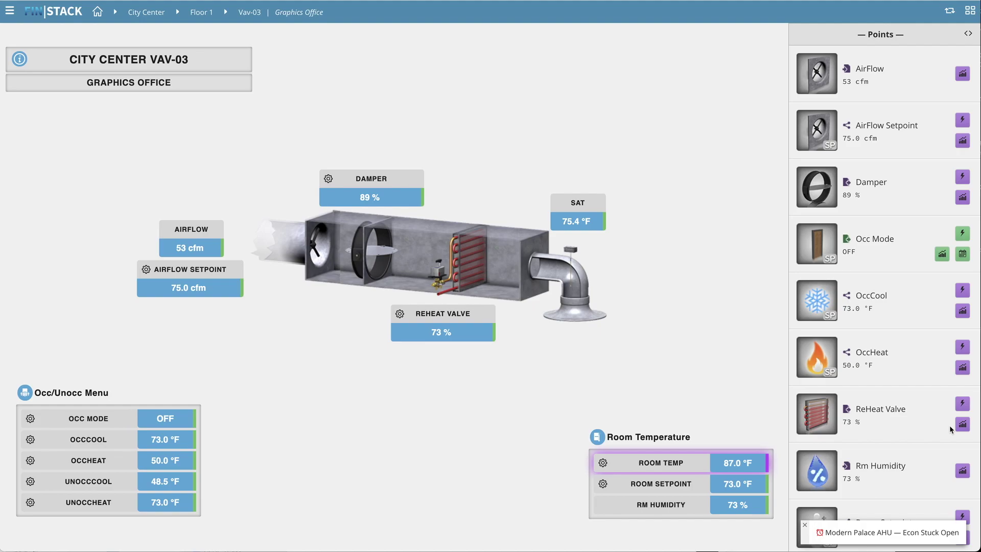
{"action": "left_click", "coordinate": [961, 424]}
{"action": "scroll", "coordinate": [916, 413], "scroll_direction": "down", "scroll_amount": 3}
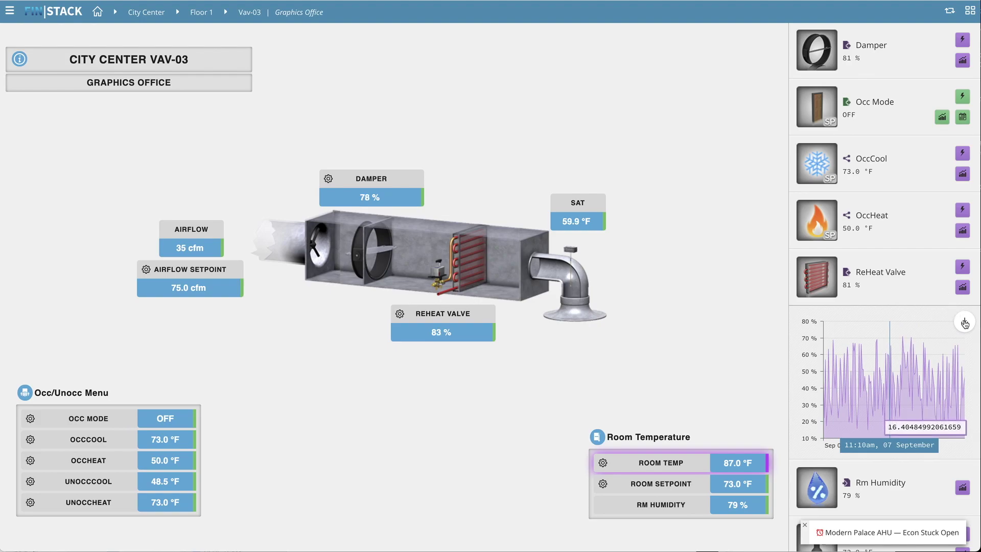
{"action": "left_click", "coordinate": [964, 321]}
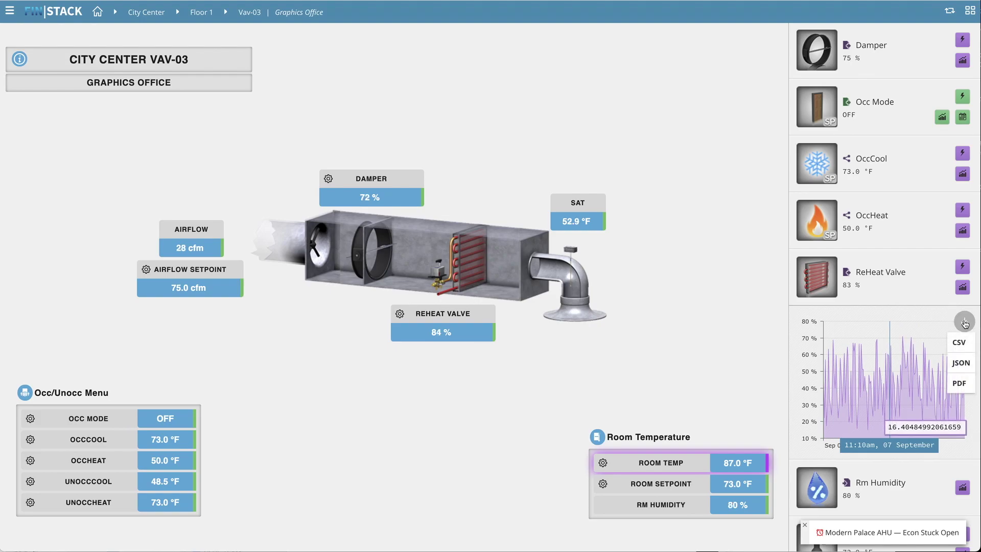
{"action": "left_click", "coordinate": [962, 287]}
{"action": "scroll", "coordinate": [924, 285], "scroll_direction": "up", "scroll_amount": 2}
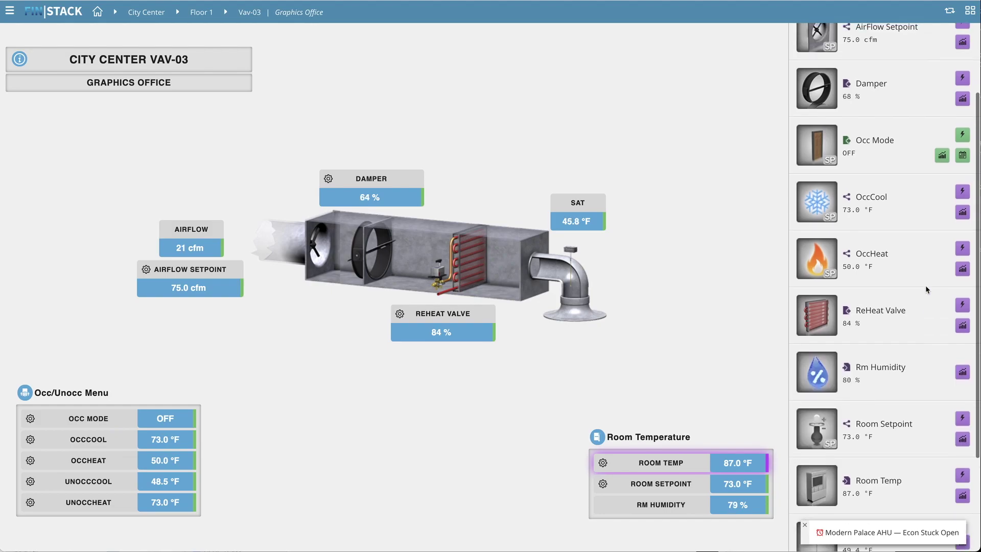
Check and dismiss OccCool's action choices, then show Occ Mode's Normal Work Week schedule details
{"action": "left_click", "coordinate": [962, 215]}
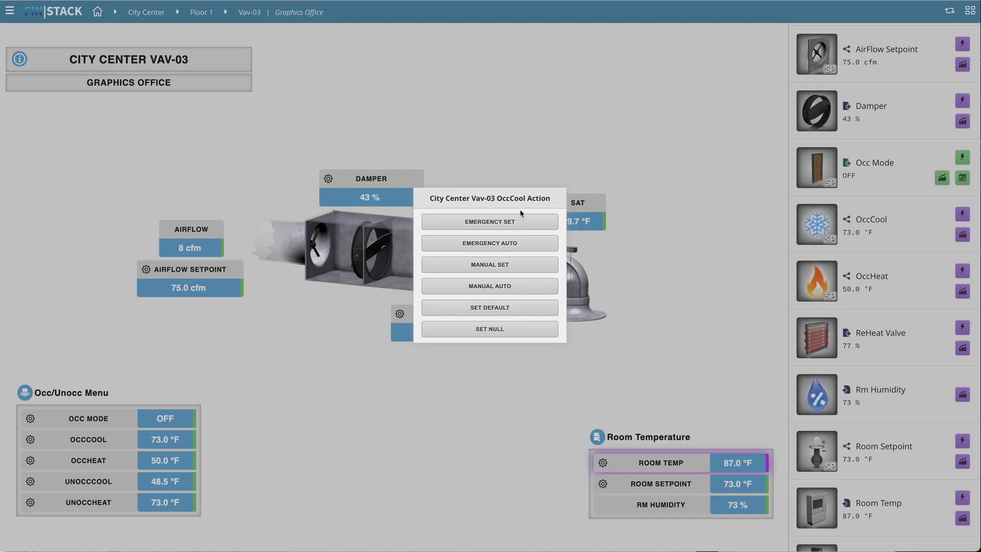
{"action": "left_click", "coordinate": [659, 303]}
{"action": "left_click", "coordinate": [962, 178]}
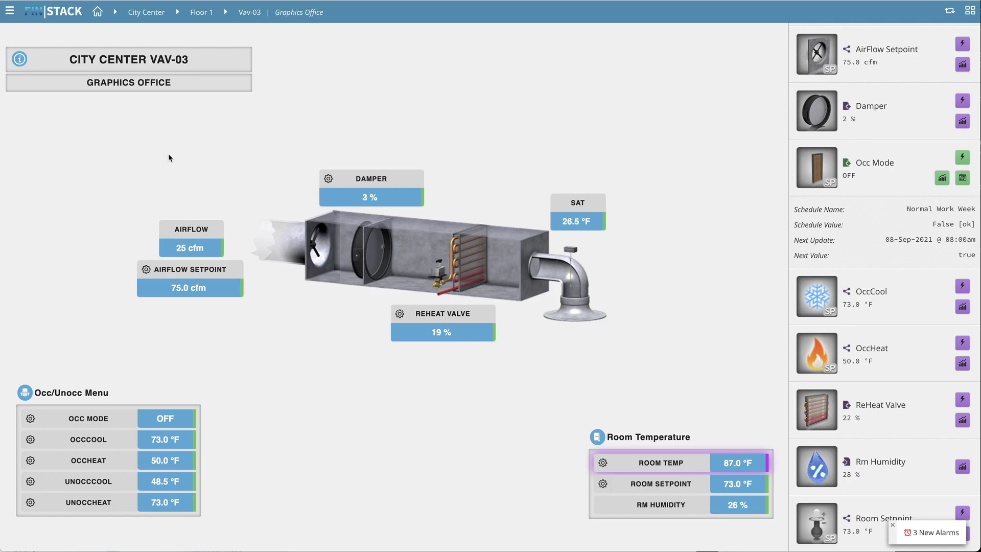
Shorten Monday's occupied block in Normal Work Week to start at 09am and end earlier, and apply
{"action": "left_click", "coordinate": [18, 60]}
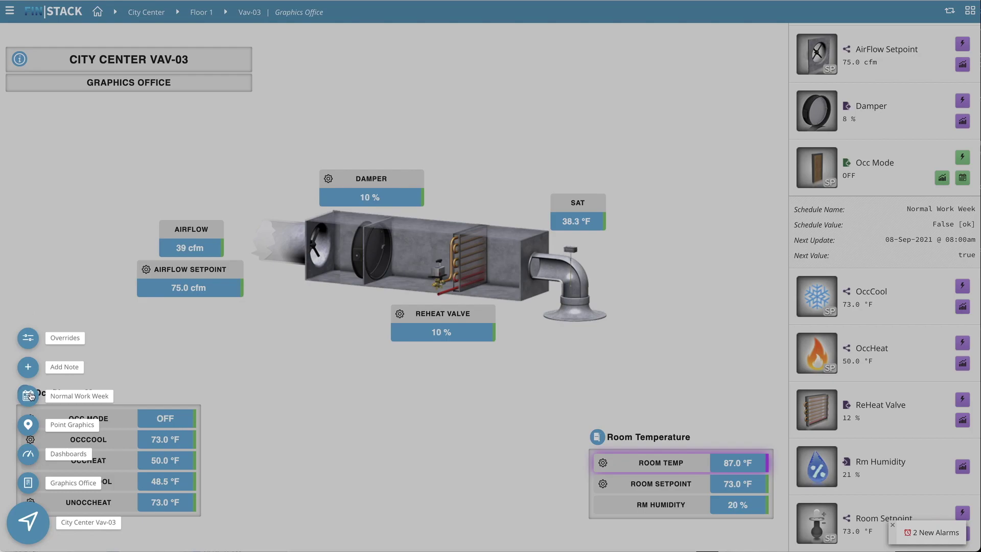
{"action": "left_click", "coordinate": [28, 396]}
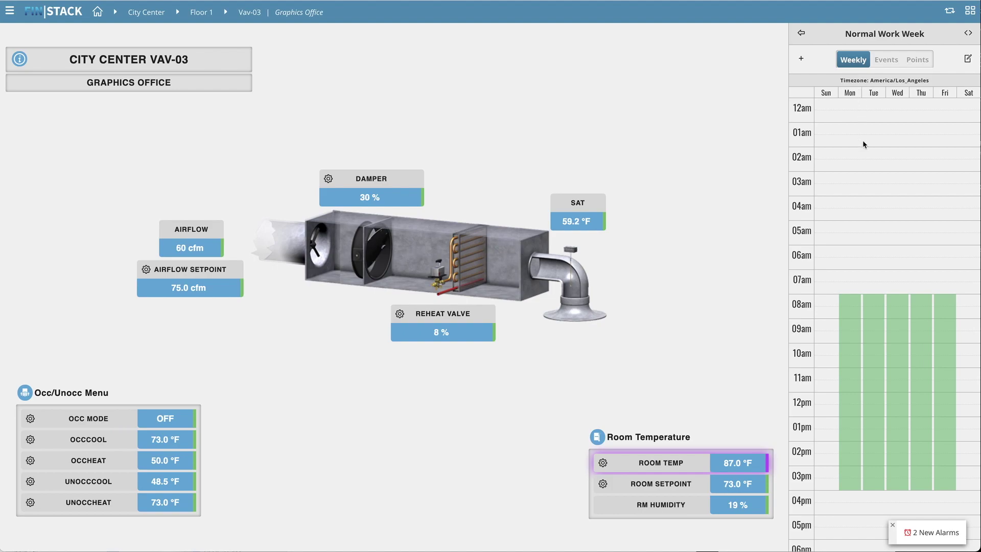
{"action": "scroll", "coordinate": [863, 141], "scroll_direction": "down", "scroll_amount": 3}
{"action": "scroll", "coordinate": [862, 141], "scroll_direction": "up", "scroll_amount": 1}
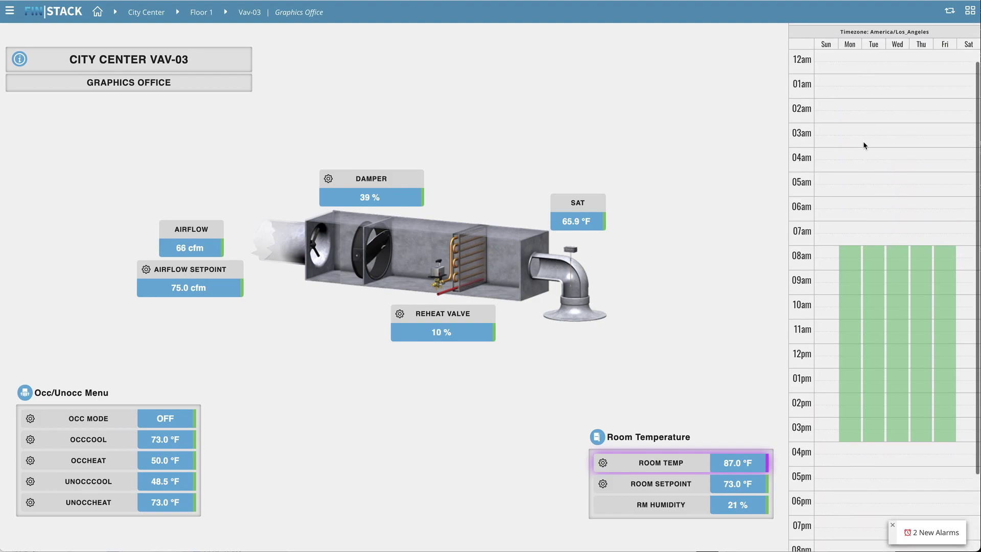
{"action": "scroll", "coordinate": [863, 145], "scroll_direction": "up", "scroll_amount": 2}
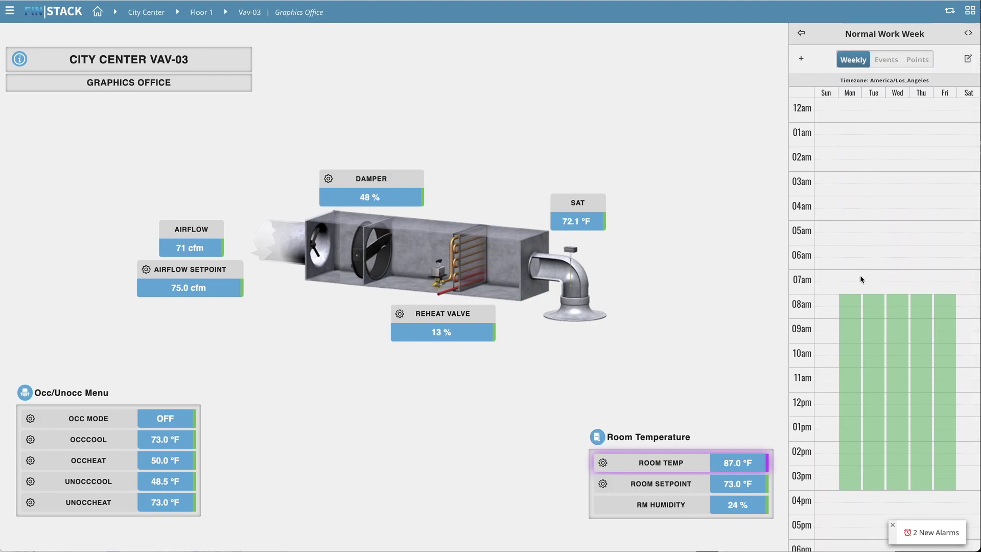
{"action": "left_click", "coordinate": [853, 338]}
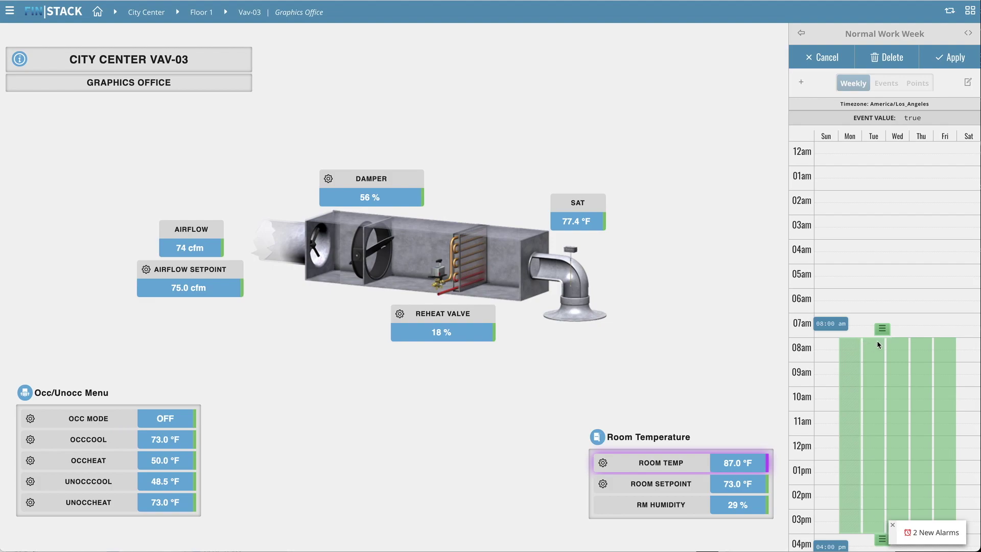
{"action": "left_click_drag", "start_coordinate": [882, 539], "coordinate": [882, 515]}
{"action": "left_click_drag", "start_coordinate": [882, 331], "coordinate": [884, 361]}
{"action": "left_click", "coordinate": [934, 57]}
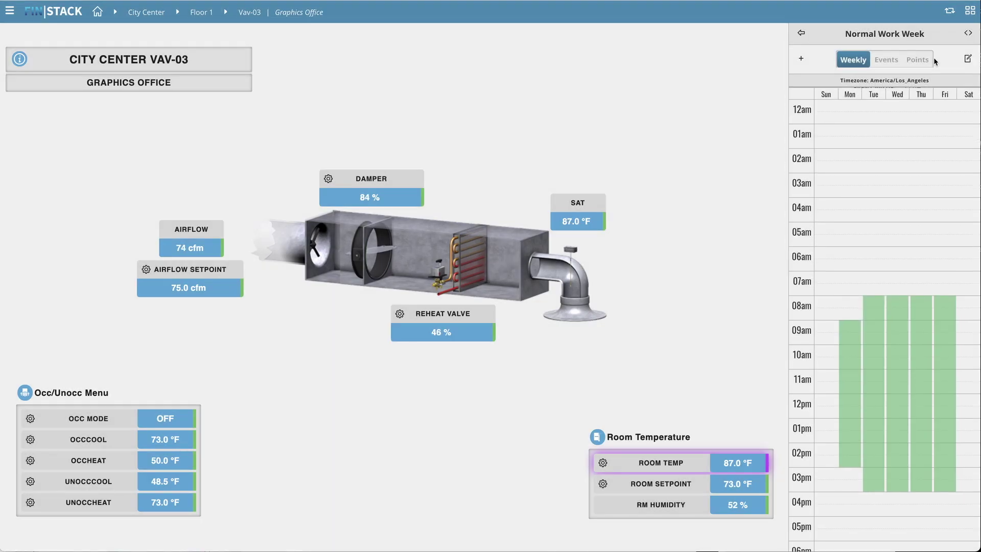
Browse the schedule's holiday events and assigned points like CITY CENTER VAV-02, then return to Weekly
{"action": "left_click", "coordinate": [886, 61]}
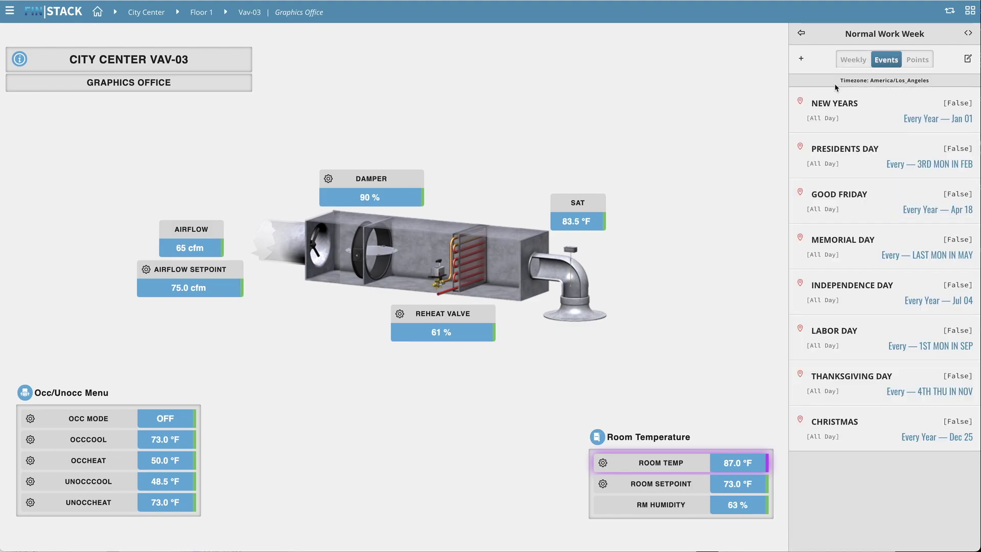
{"action": "left_click", "coordinate": [802, 60]}
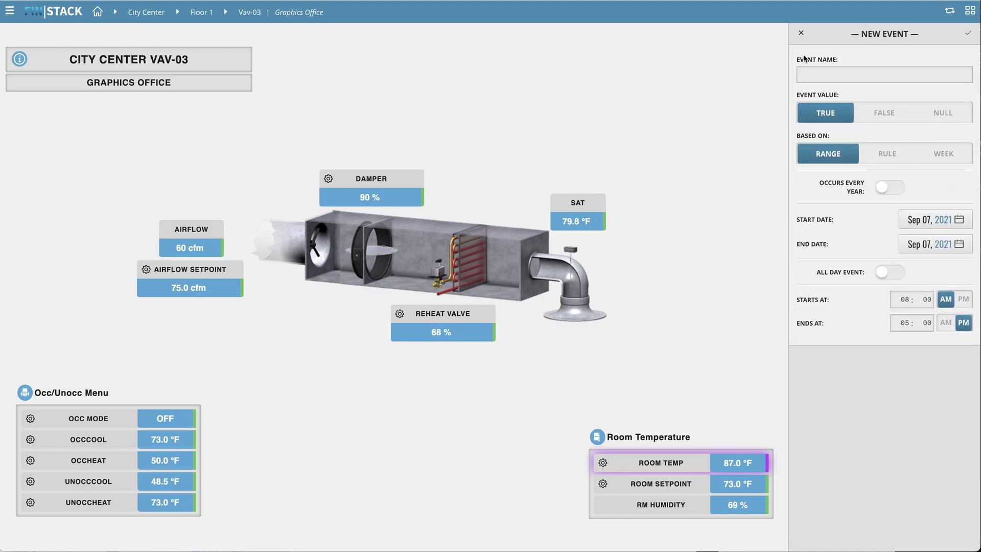
{"action": "left_click", "coordinate": [800, 33]}
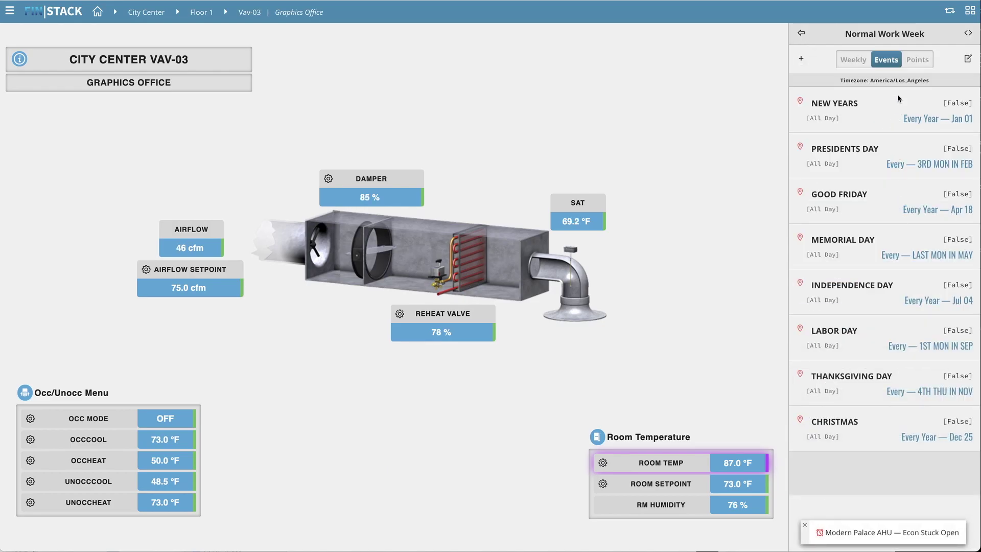
{"action": "left_click", "coordinate": [915, 61]}
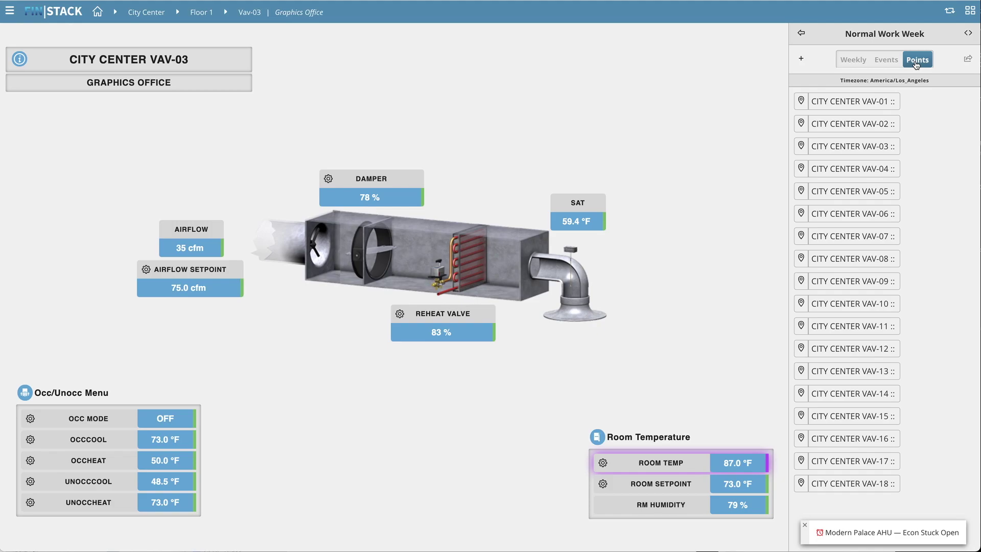
{"action": "left_click", "coordinate": [867, 128]}
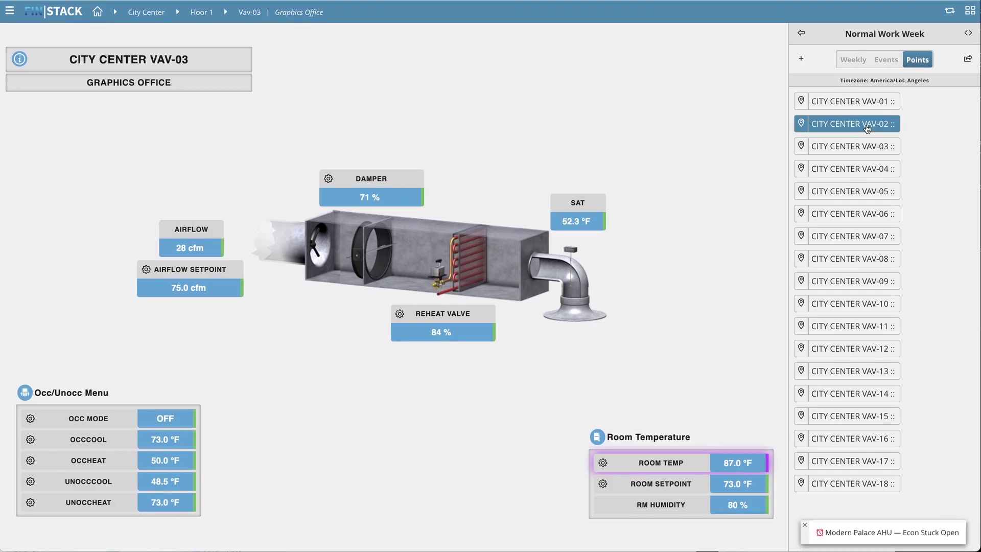
{"action": "left_click", "coordinate": [965, 61]}
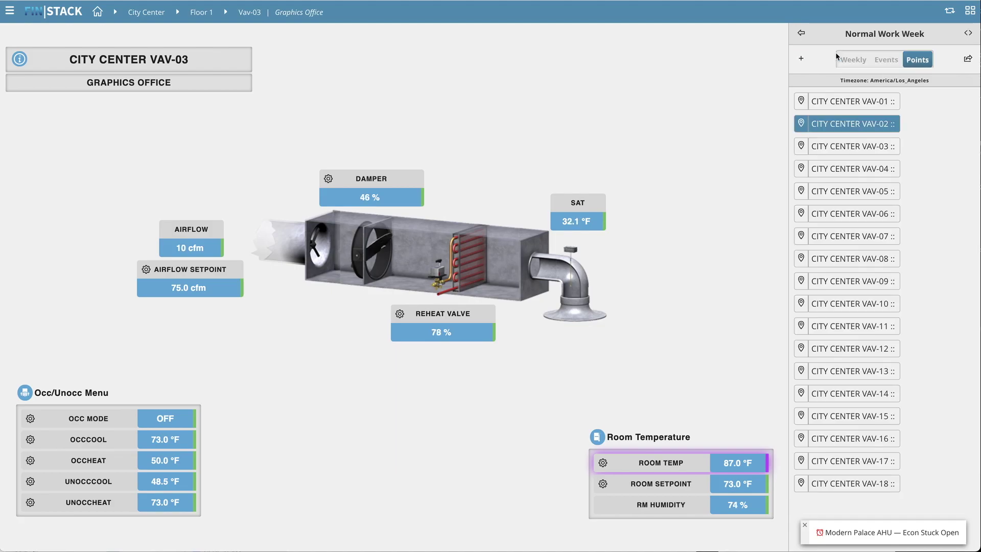
{"action": "left_click", "coordinate": [840, 58]}
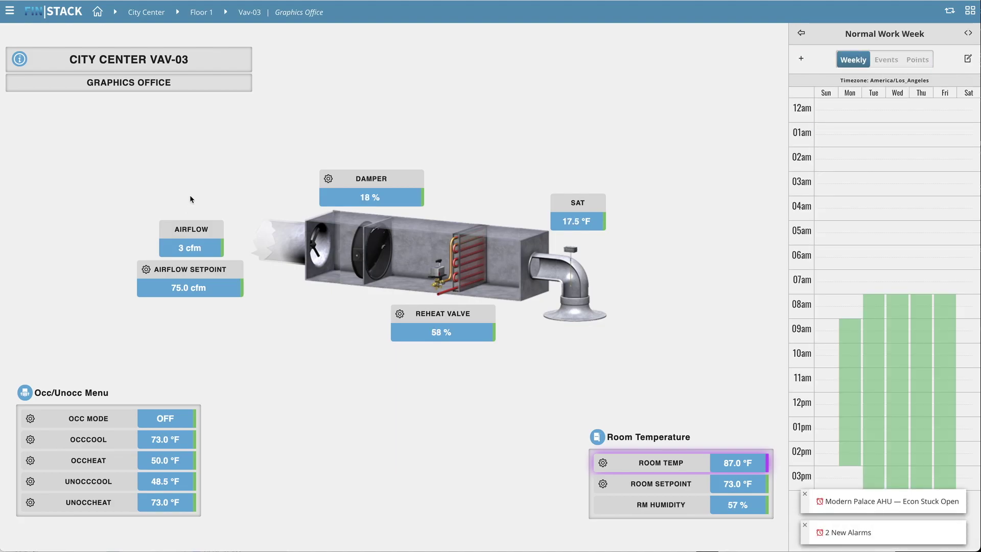
Return to the campus map and pick City Center, then Floor 1, to list its AHU and VAV equipment
{"action": "left_click", "coordinate": [97, 11]}
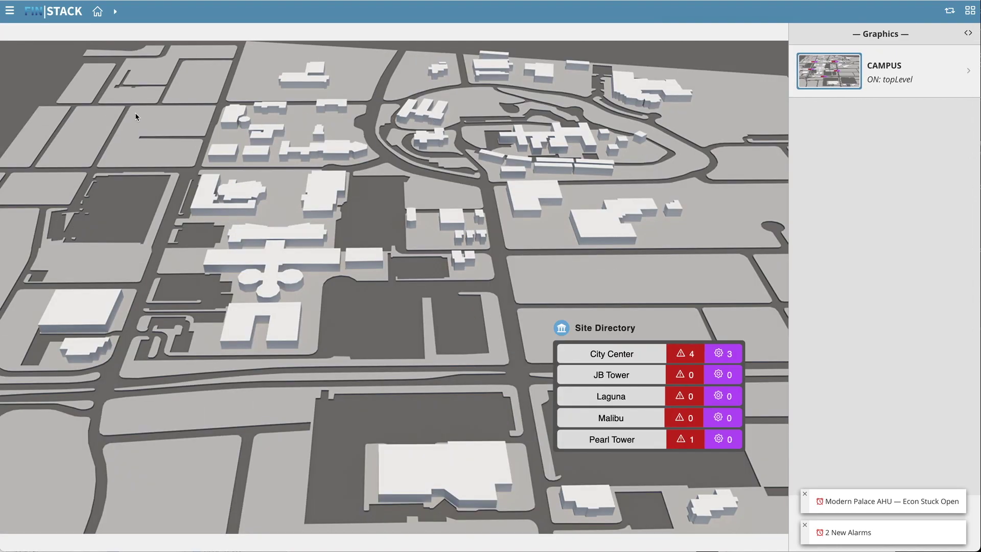
{"action": "left_click", "coordinate": [115, 11]}
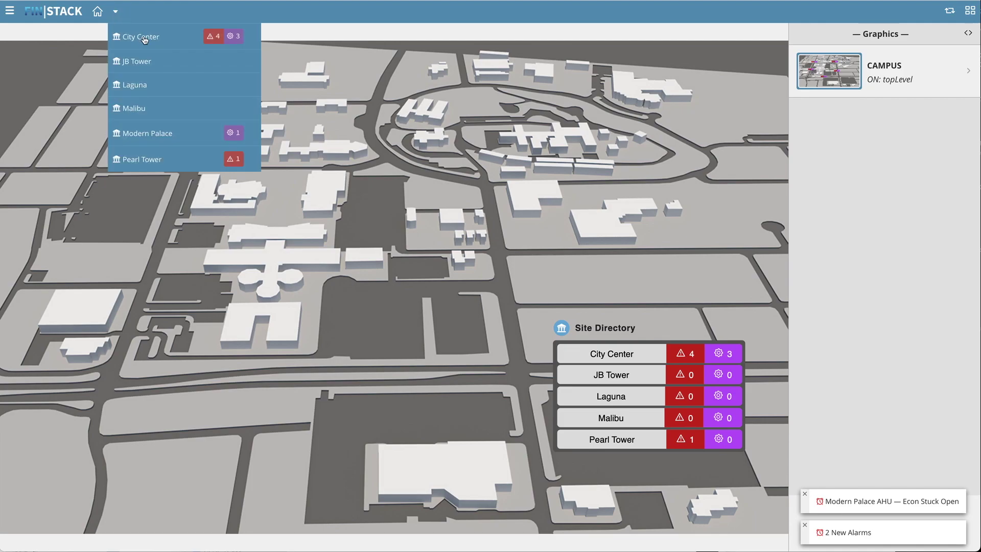
{"action": "left_click", "coordinate": [145, 39]}
{"action": "left_click", "coordinate": [178, 12]}
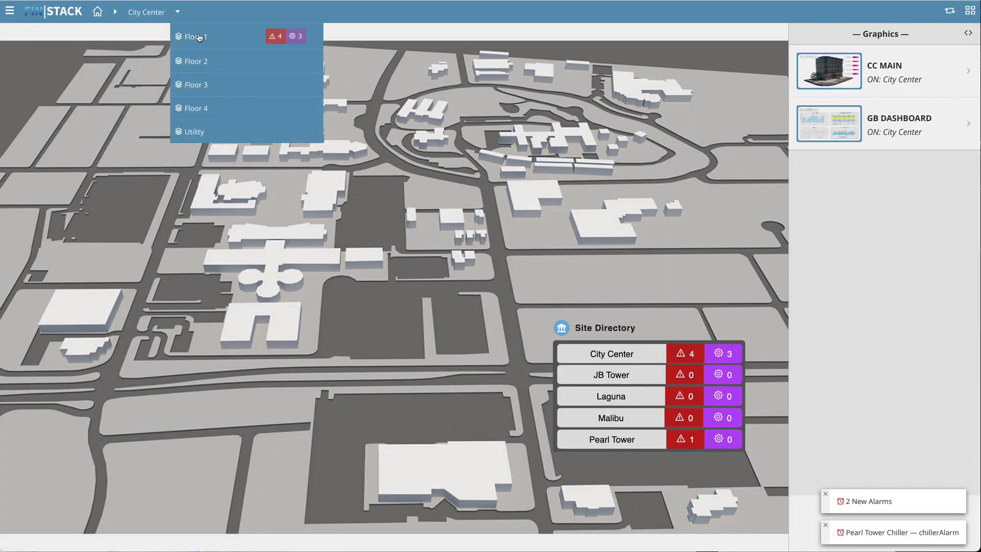
{"action": "left_click", "coordinate": [199, 37]}
{"action": "left_click", "coordinate": [225, 11]}
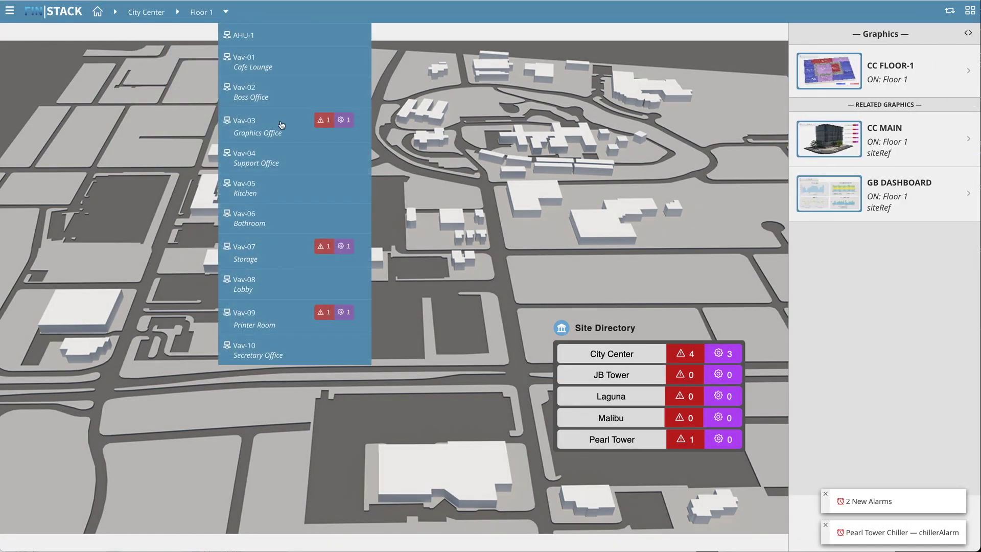
Acknowledge Vav-03's heated-zone alarm from its badge and review the alarm's full property list
{"action": "left_click", "coordinate": [324, 121]}
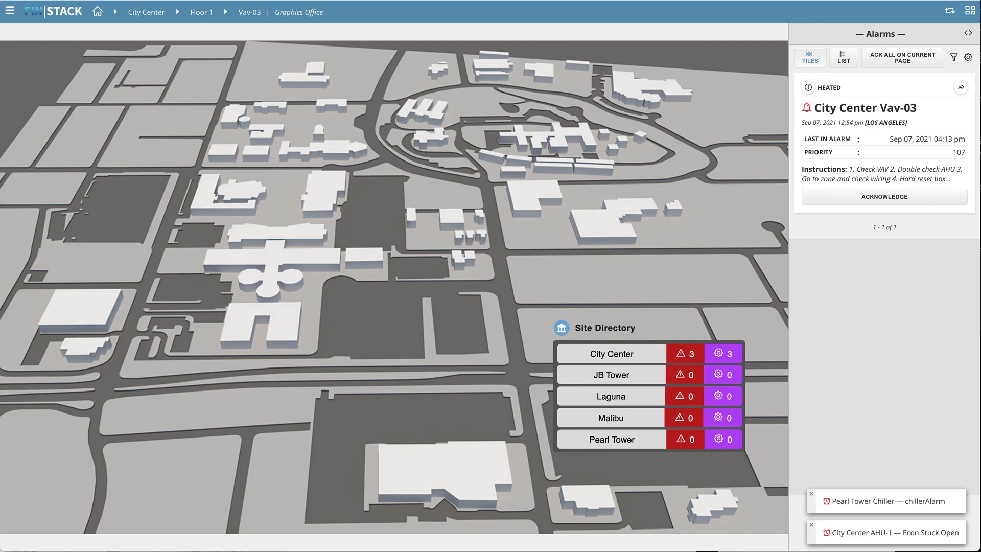
{"action": "left_click", "coordinate": [875, 197]}
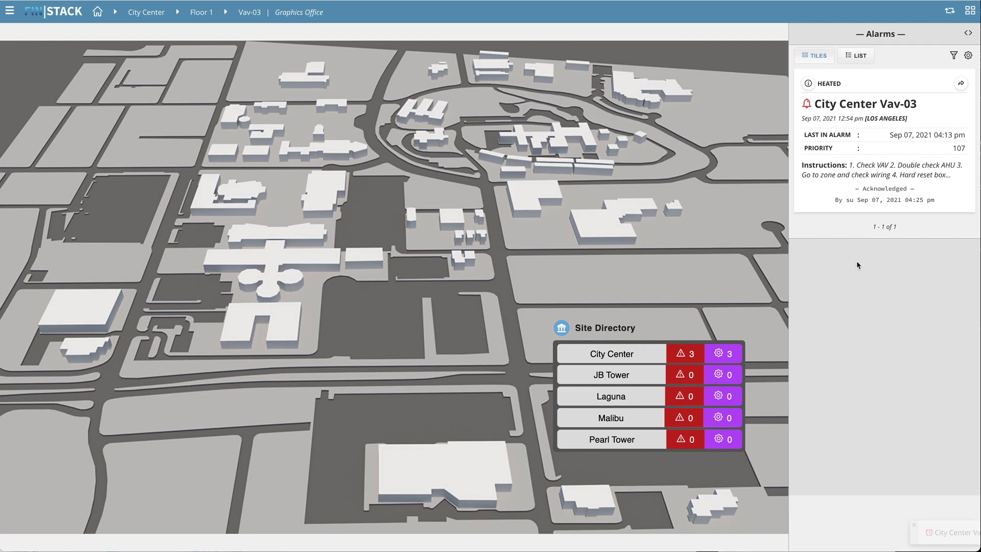
{"action": "left_click", "coordinate": [808, 85]}
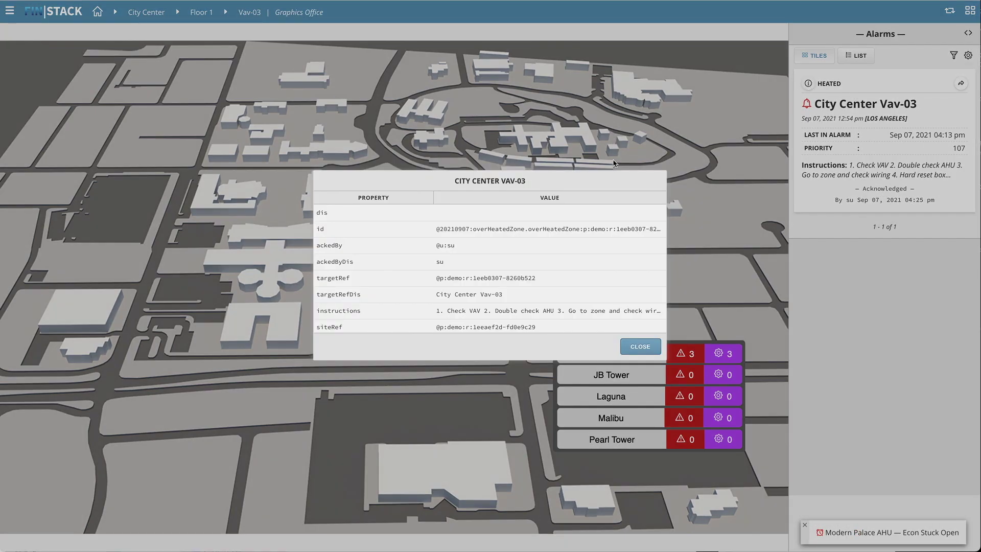
{"action": "left_click", "coordinate": [639, 347]}
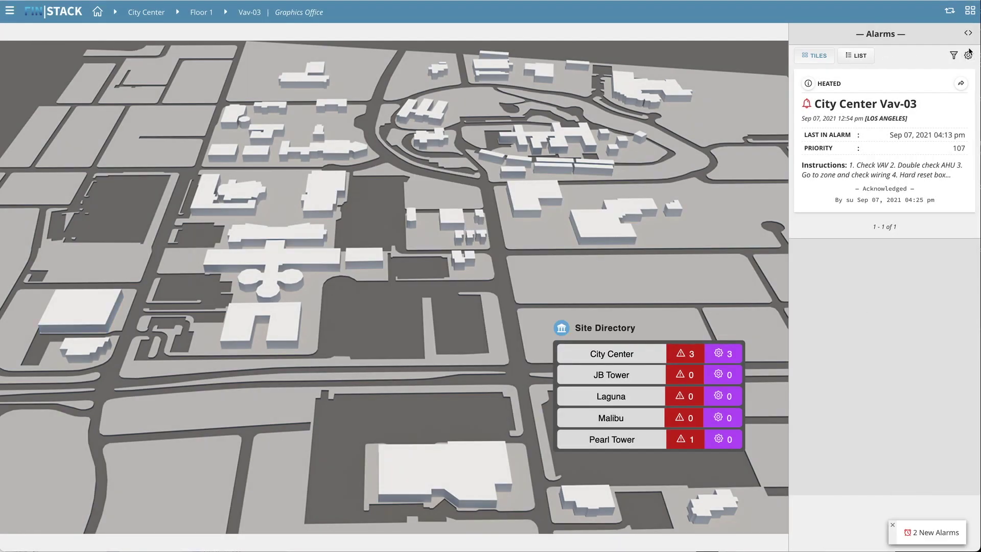
Jump from the alarm tile to City Center Vav-03's graphics page and reopen the speed-dial
{"action": "left_click", "coordinate": [962, 86]}
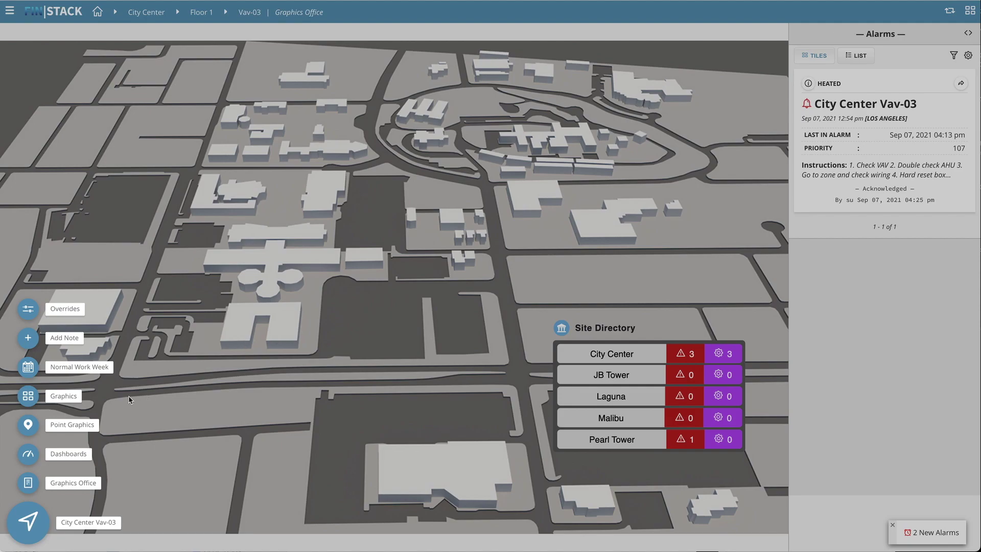
{"action": "left_click", "coordinate": [23, 523]}
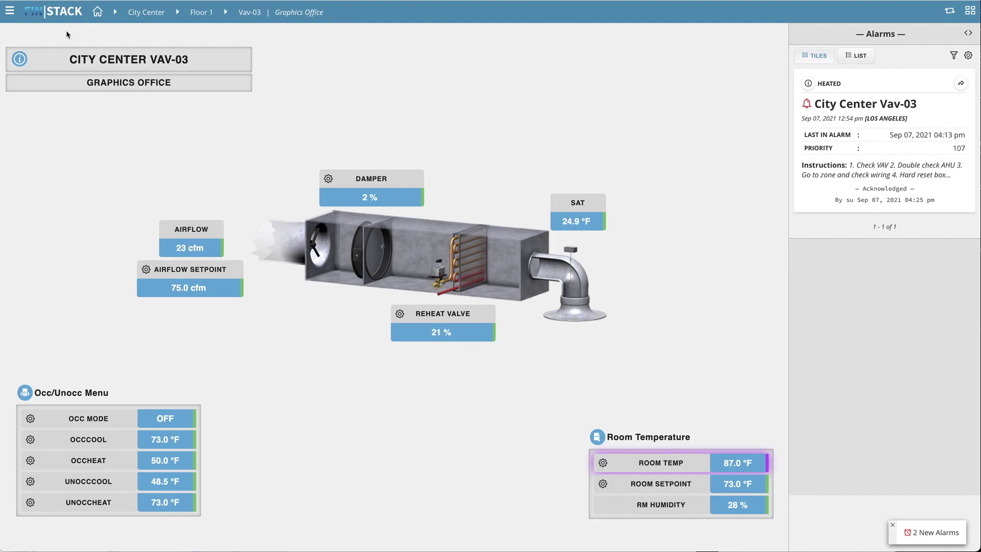
{"action": "left_click", "coordinate": [20, 59]}
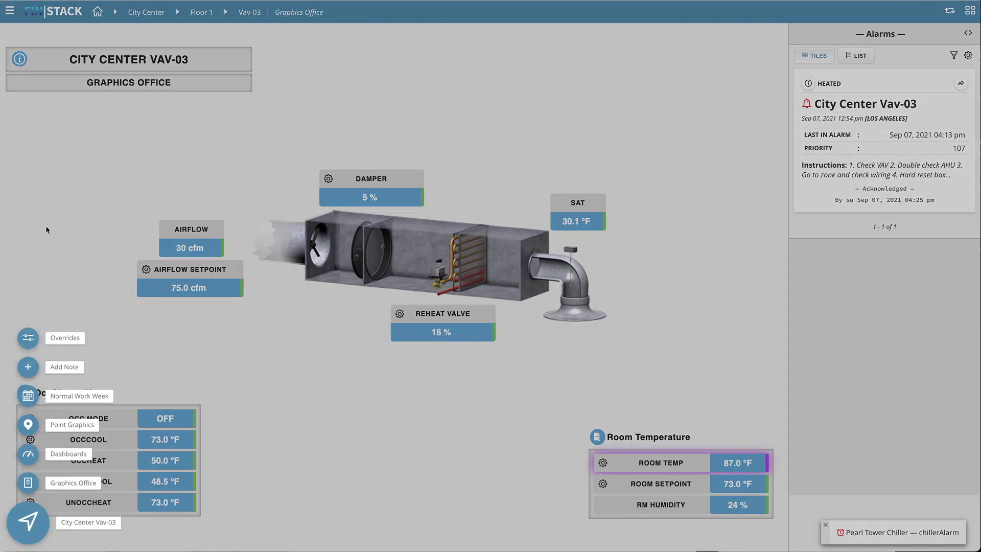
Use Auto All on Emergency Auto, then Manual Auto, releasing VAV-03's Room Temp override
{"action": "left_click", "coordinate": [28, 337]}
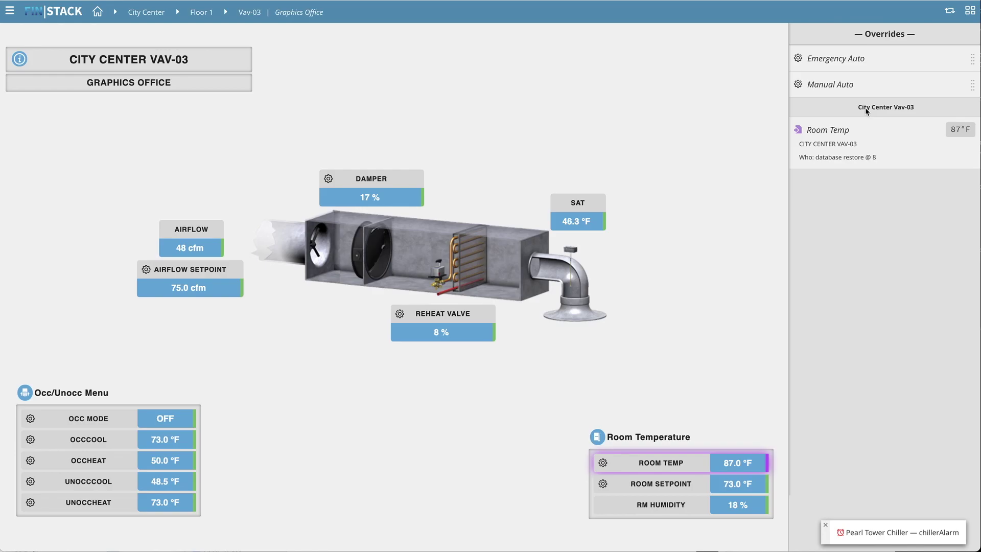
{"action": "left_click", "coordinate": [906, 59]}
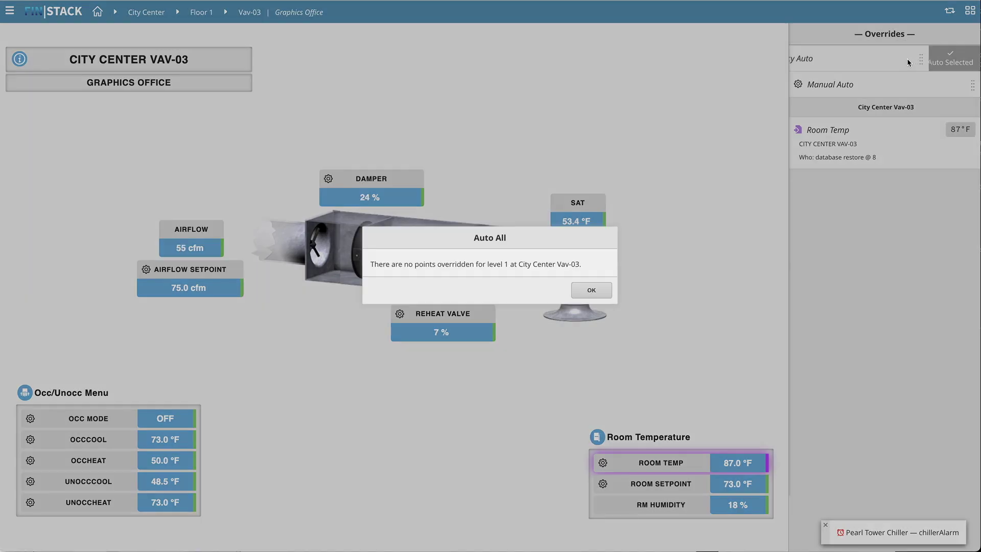
{"action": "left_click", "coordinate": [590, 290]}
{"action": "mouse_move", "coordinate": [841, 86]}
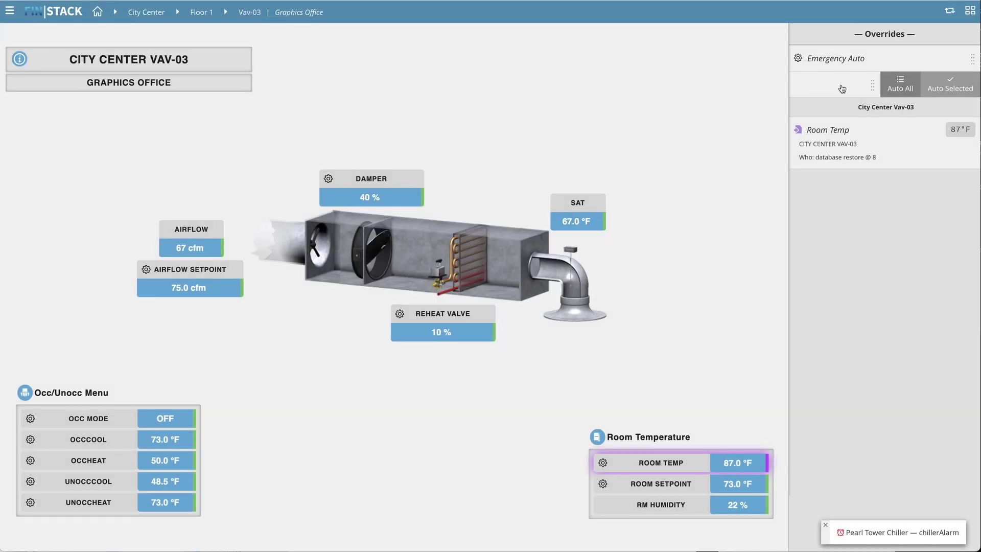
{"action": "left_click", "coordinate": [906, 85]}
{"action": "left_click", "coordinate": [595, 288]}
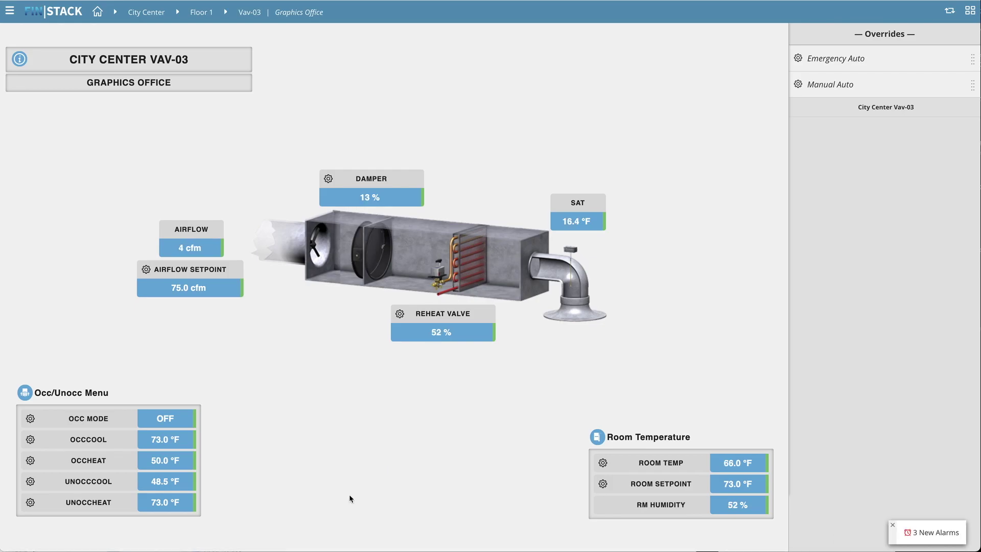
Switch from VAV-03 to City Center AHU-1 and load its point graphic
{"action": "left_click", "coordinate": [19, 59]}
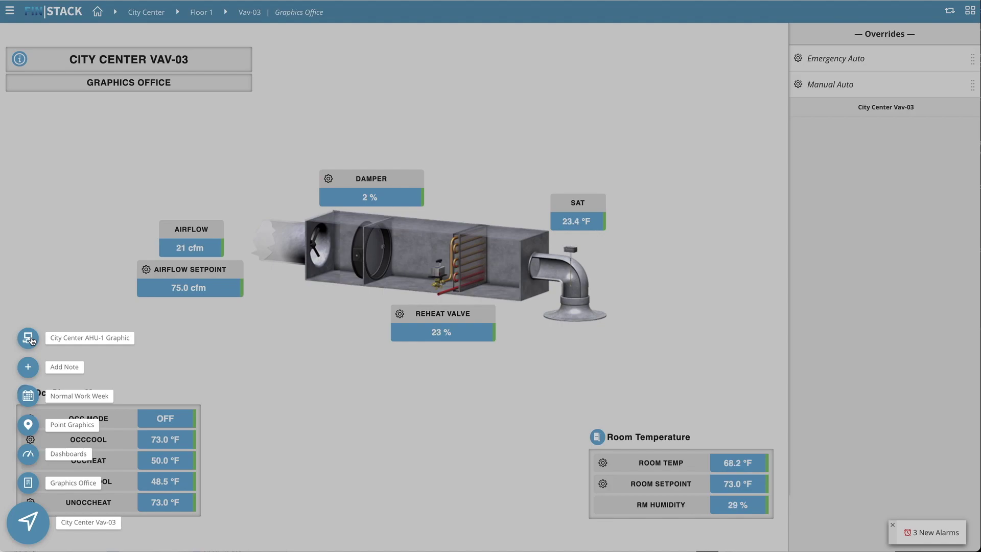
{"action": "left_click", "coordinate": [31, 339]}
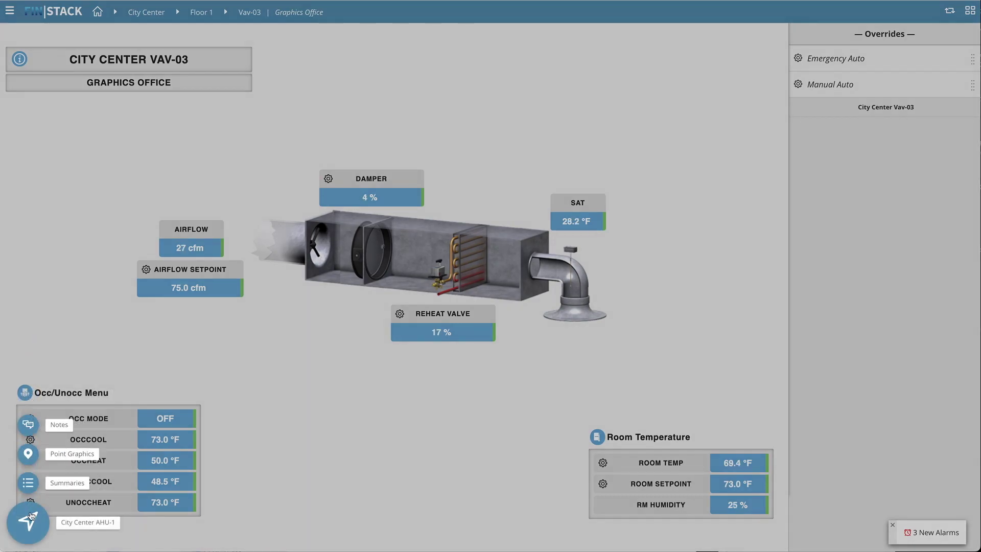
{"action": "left_click", "coordinate": [32, 524]}
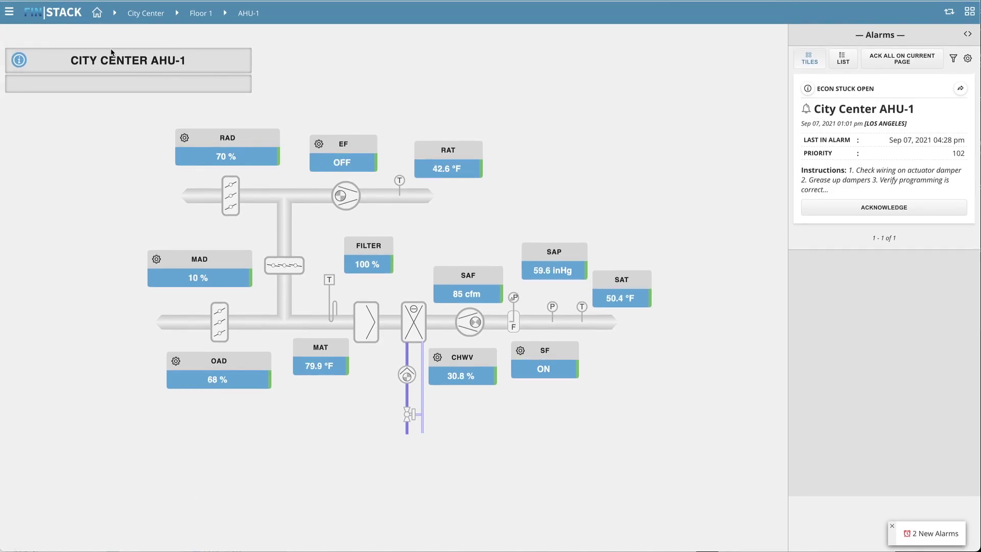
{"action": "left_click", "coordinate": [20, 63]}
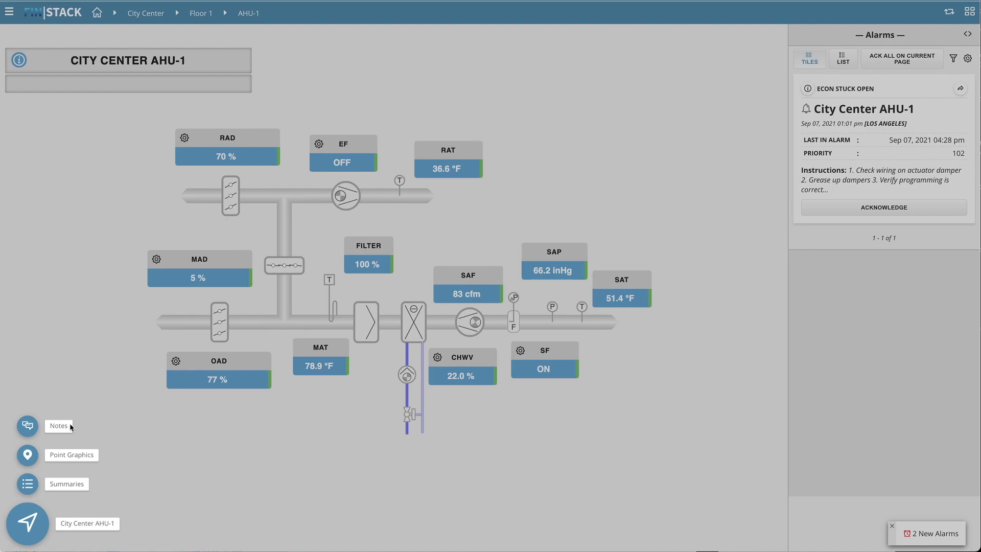
Open the AHU VAV Summary and sort it by Room Setpoint, Occ Mode and Damper
{"action": "left_click", "coordinate": [28, 487]}
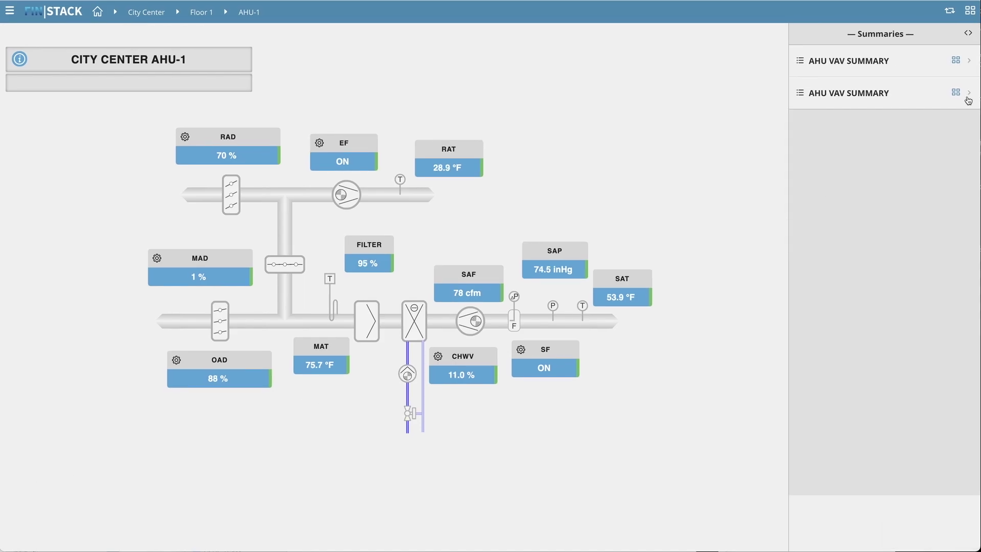
{"action": "left_click", "coordinate": [955, 93]}
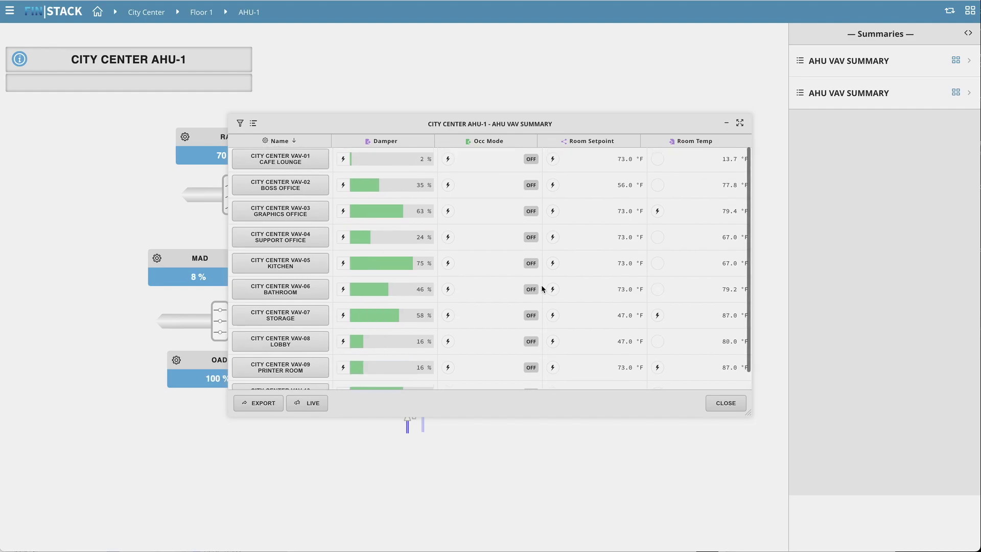
{"action": "left_click", "coordinate": [594, 141]}
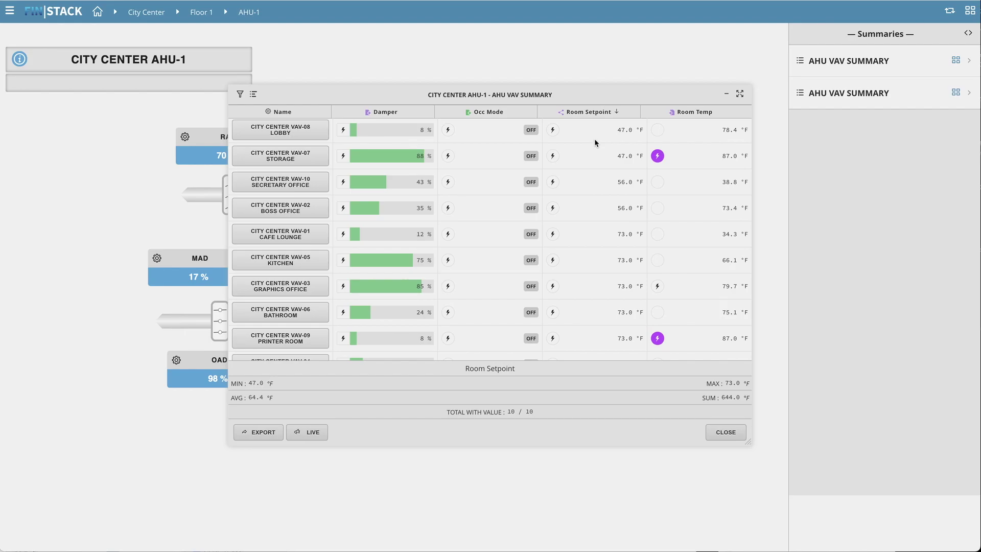
{"action": "left_click", "coordinate": [495, 113]}
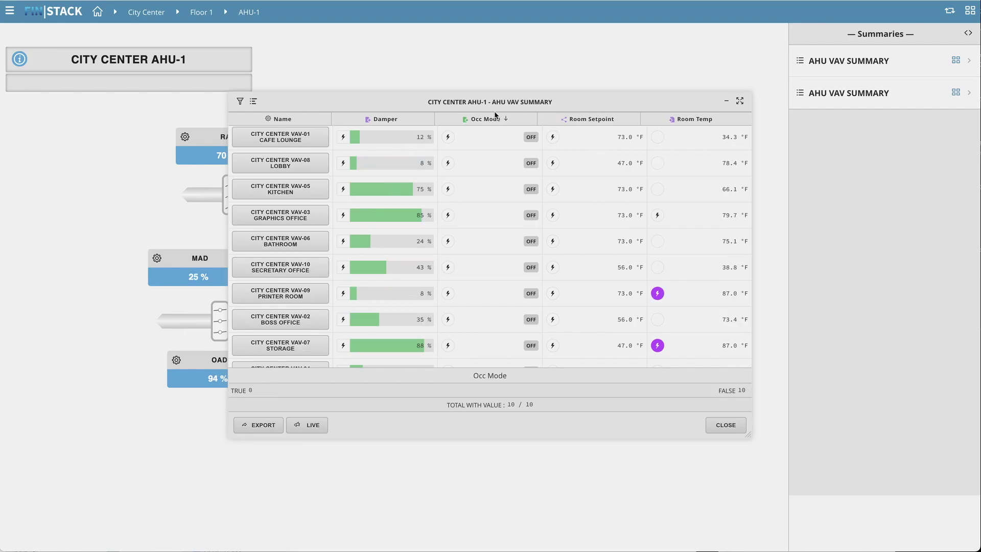
{"action": "left_click", "coordinate": [387, 118]}
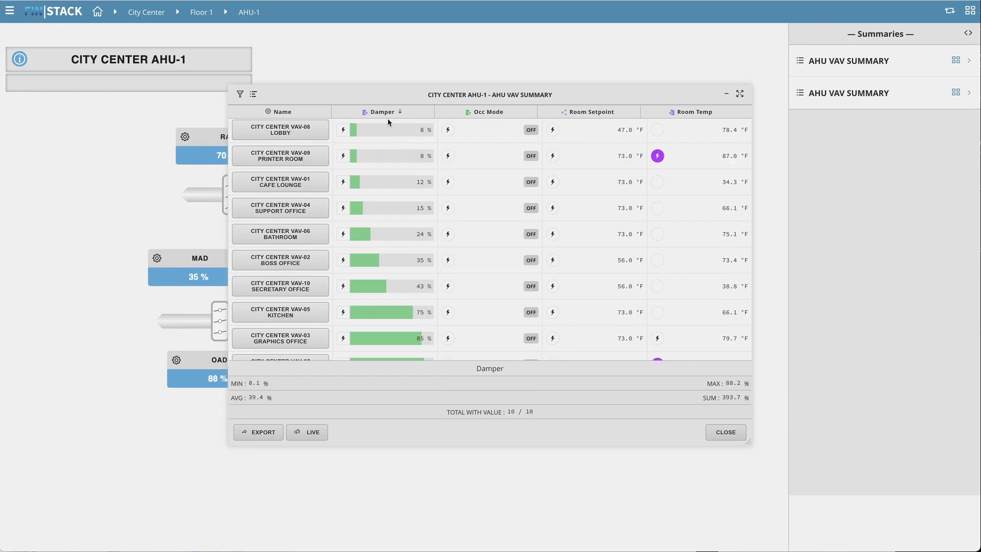
Compare Room Setpoint against Room Temp in the summary
{"action": "left_click", "coordinate": [253, 95]}
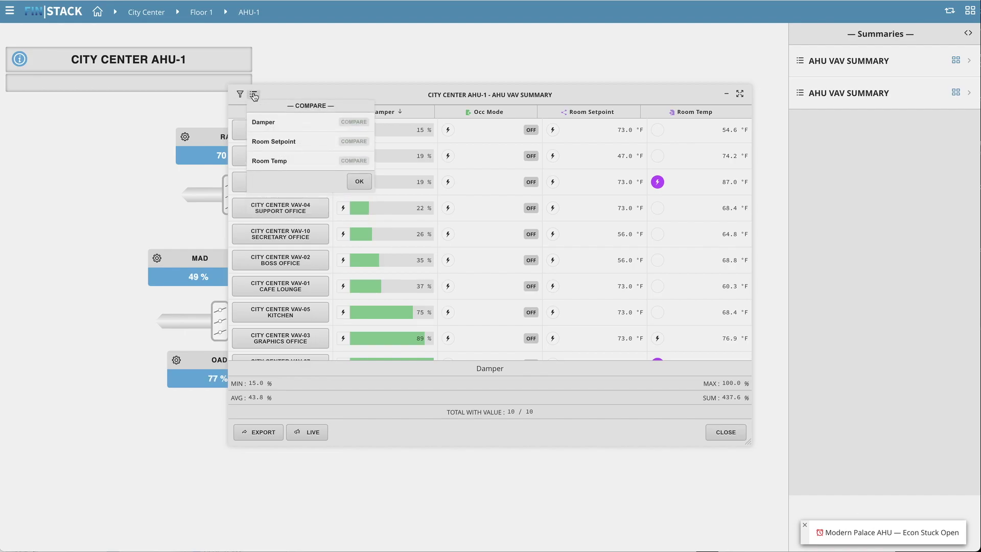
{"action": "left_click", "coordinate": [357, 141]}
{"action": "left_click", "coordinate": [356, 161]}
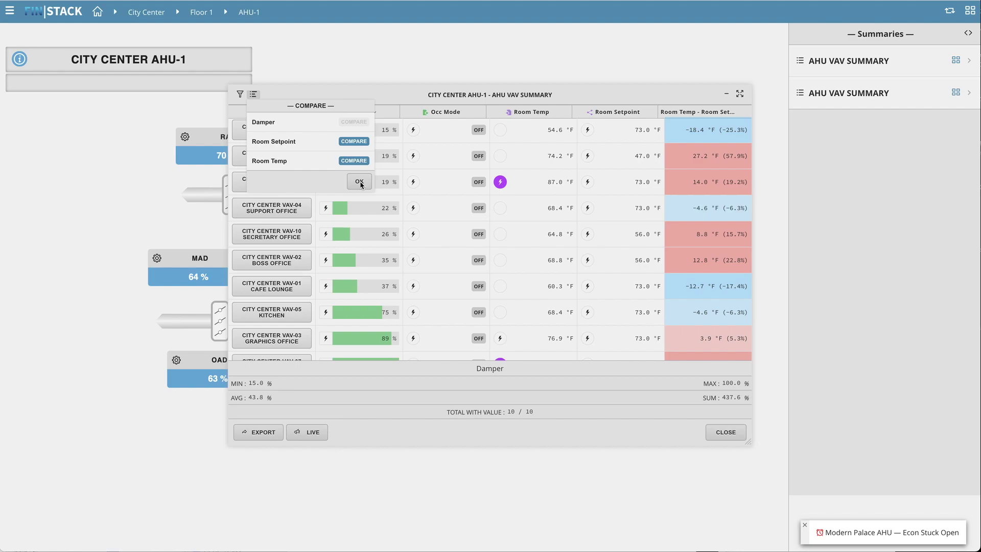
{"action": "left_click", "coordinate": [359, 181]}
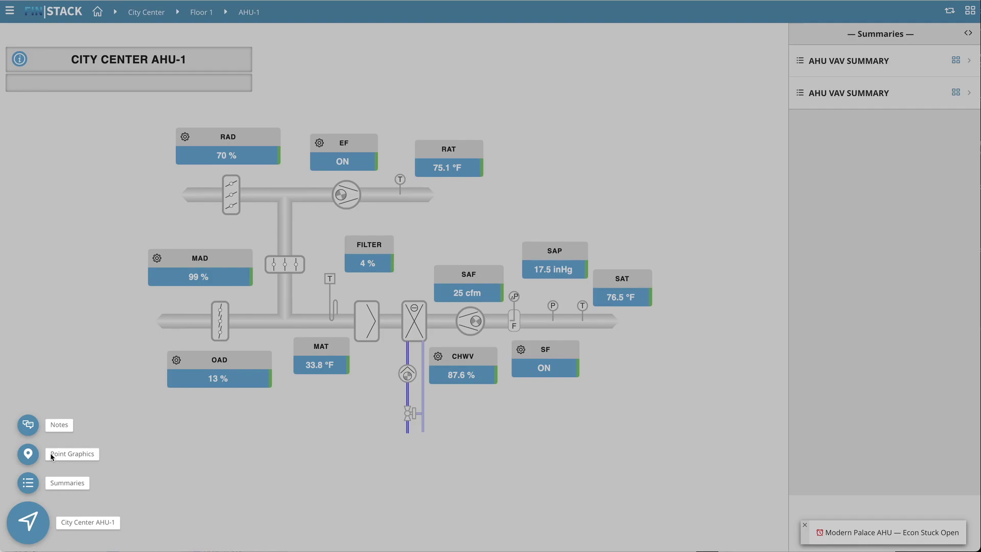
Create the note 'Check AHU Damper' on City Center AHU-1, assigned to the operator user
{"action": "left_click", "coordinate": [28, 425]}
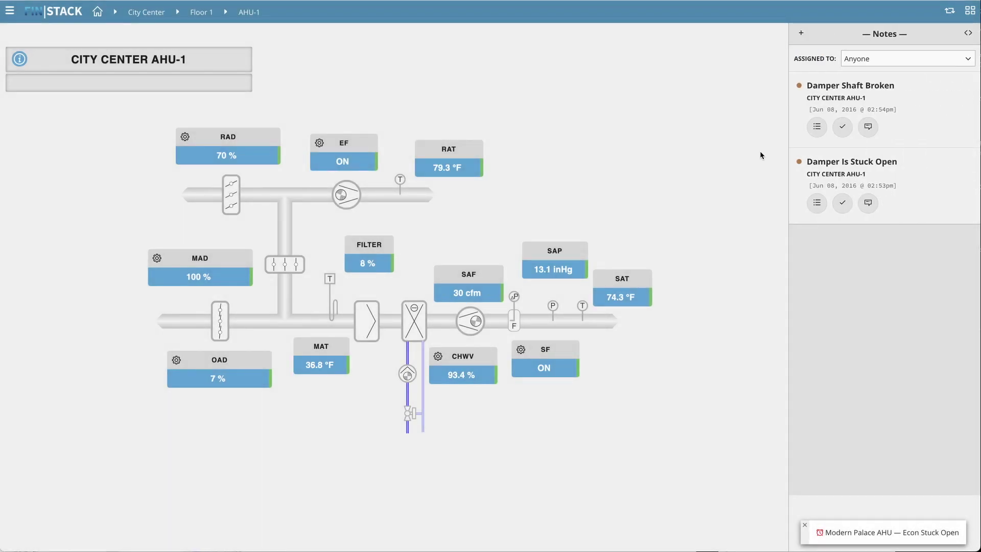
{"action": "left_click", "coordinate": [801, 33]}
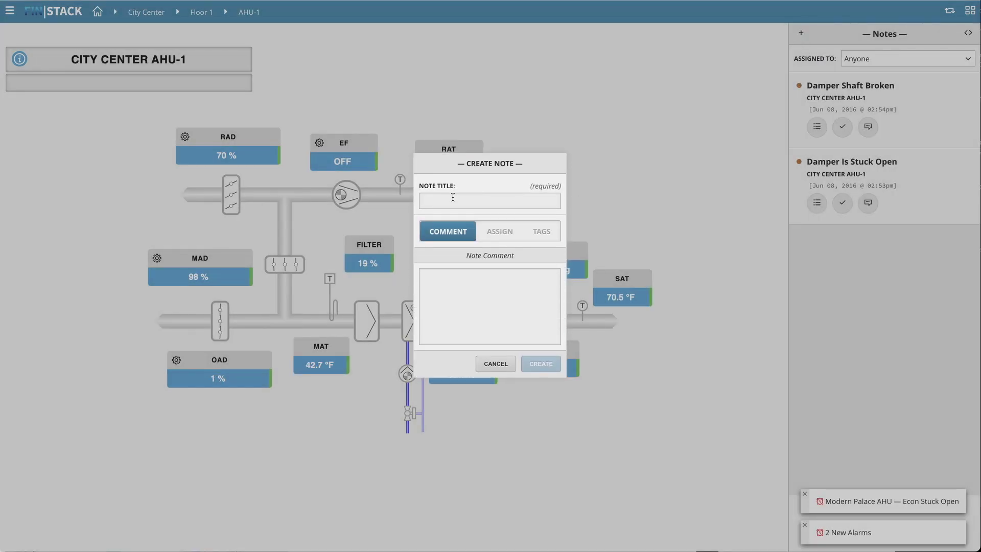
{"action": "type", "text": "Check AHU Damper"}
{"action": "left_click", "coordinate": [496, 236]}
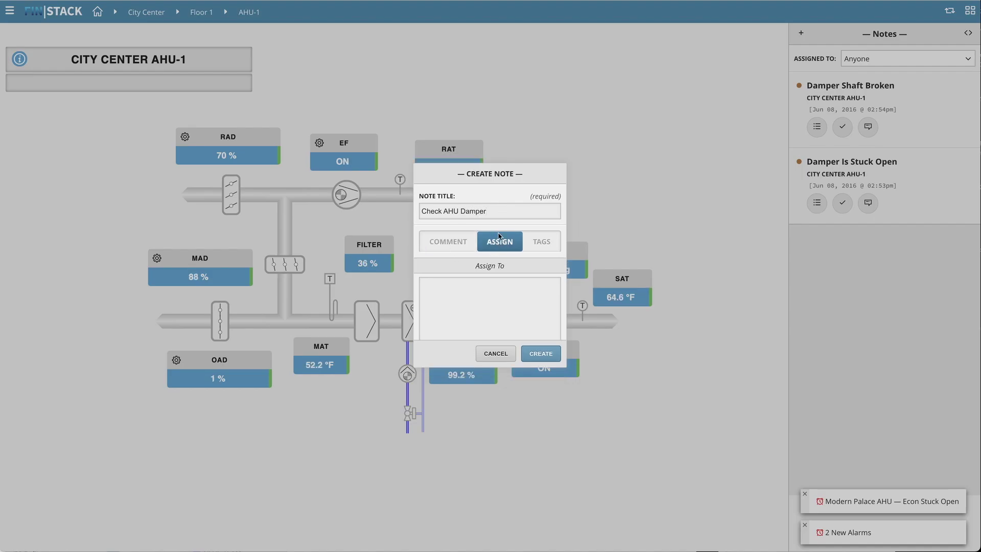
{"action": "left_click", "coordinate": [454, 308]}
{"action": "left_click", "coordinate": [540, 356]}
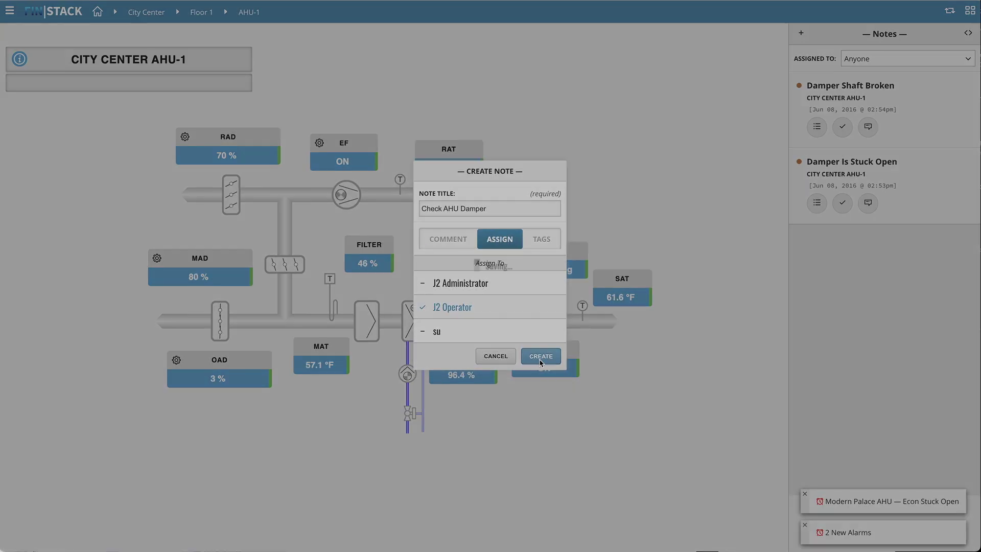
From the Home page, open the Dashboard app and view the Basic Energy Dashboard
{"action": "left_click", "coordinate": [98, 13]}
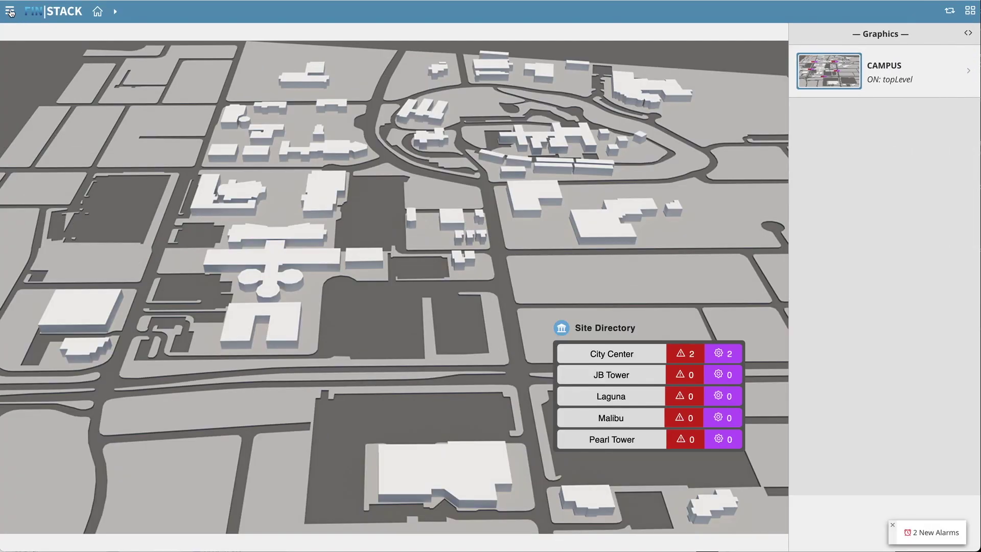
{"action": "left_click", "coordinate": [9, 10]}
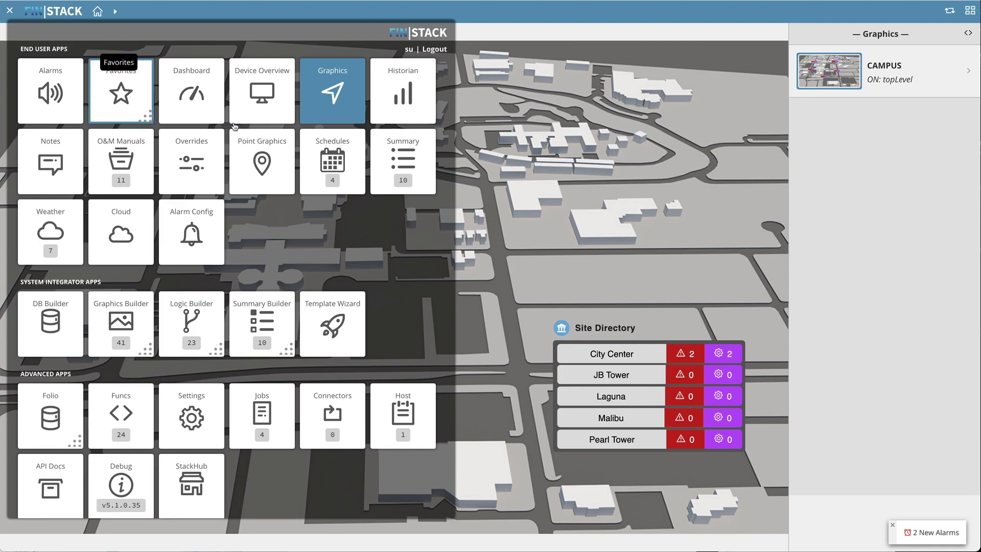
{"action": "left_click", "coordinate": [207, 91]}
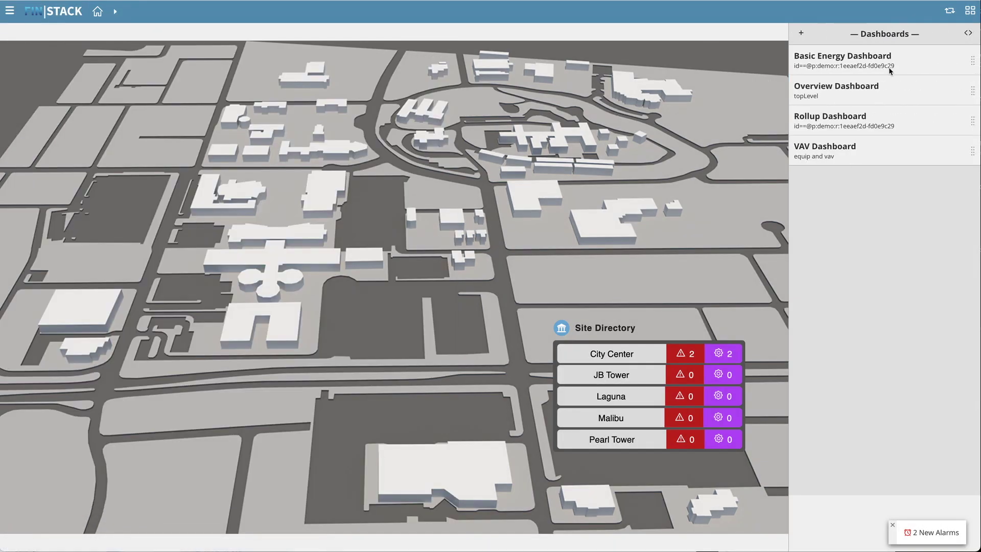
{"action": "mouse_move", "coordinate": [888, 66]}
{"action": "left_click", "coordinate": [952, 67]}
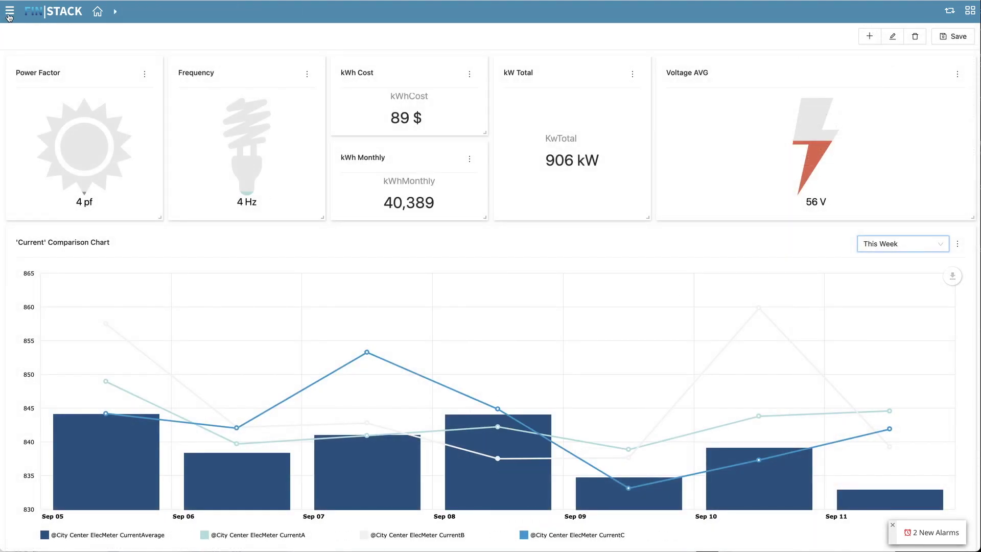
{"action": "left_click", "coordinate": [8, 12]}
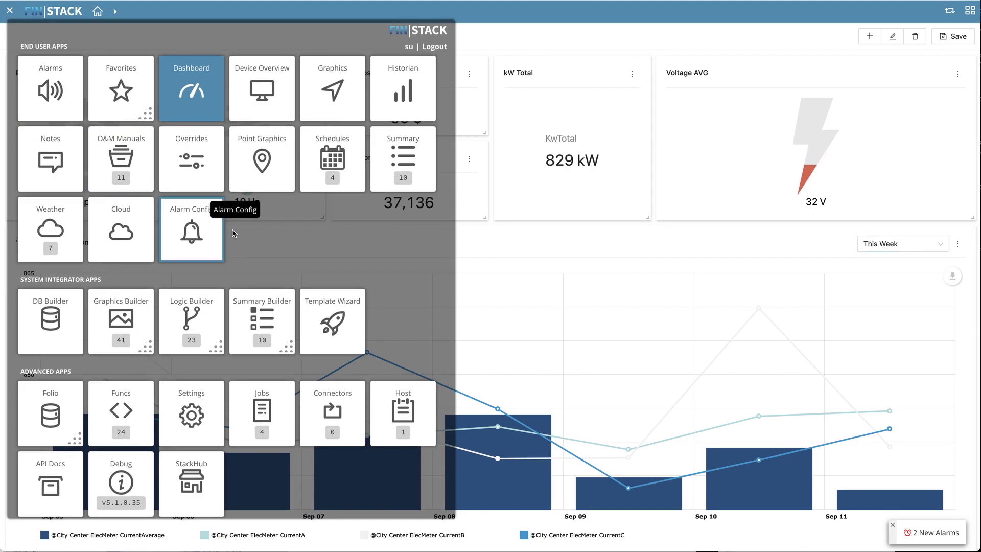
Open O&M Manuals and browse the Drawings category to find Floorplans
{"action": "left_click", "coordinate": [134, 164]}
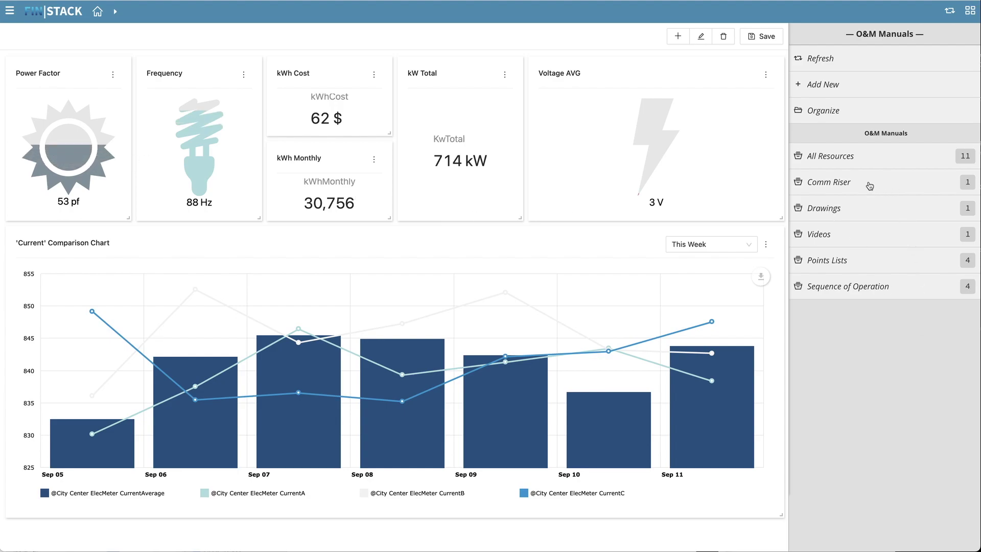
{"action": "left_click", "coordinate": [862, 214]}
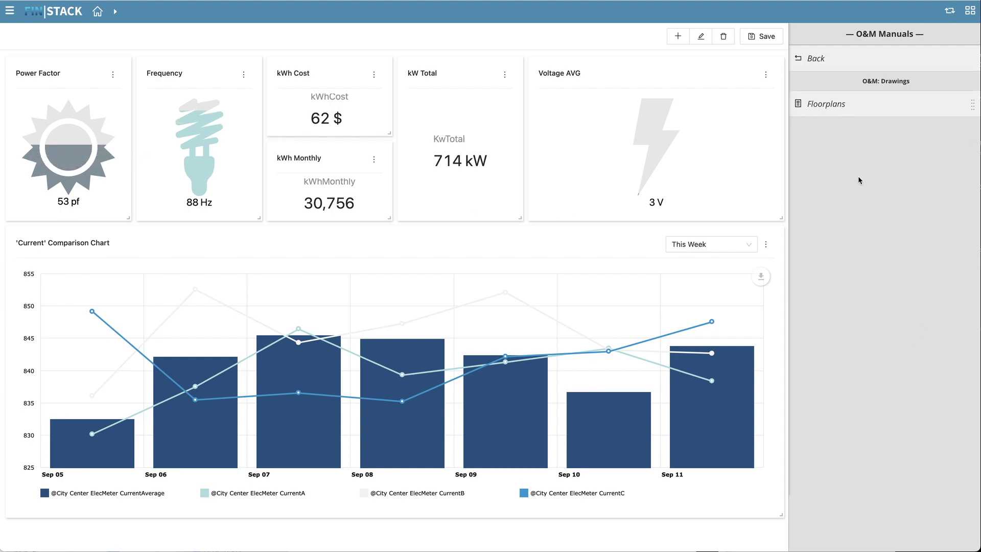